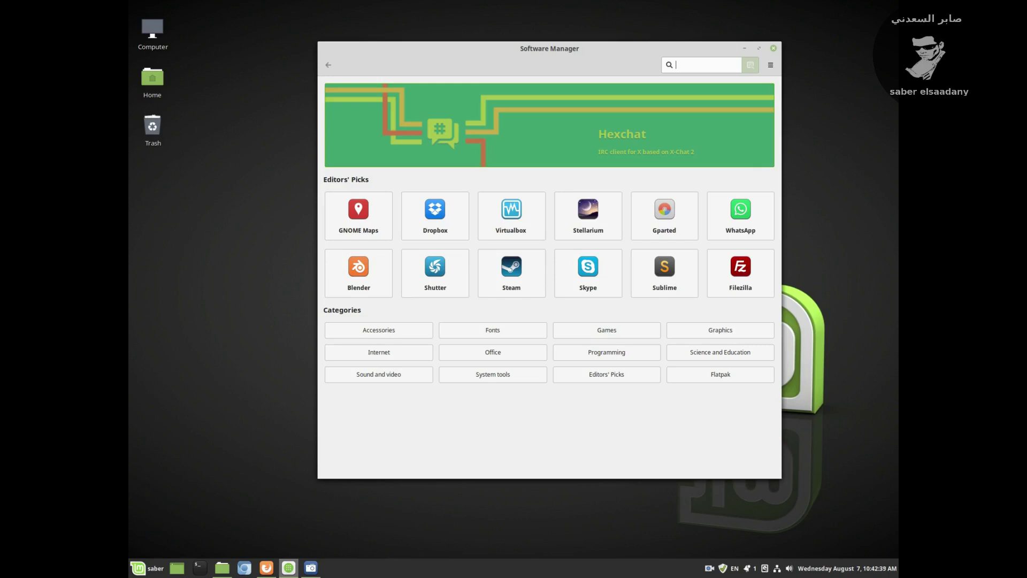
- Search the Software Manager for kazam, open the Kazam application's page and launch it
{"action": "type", "text": "kaz"}
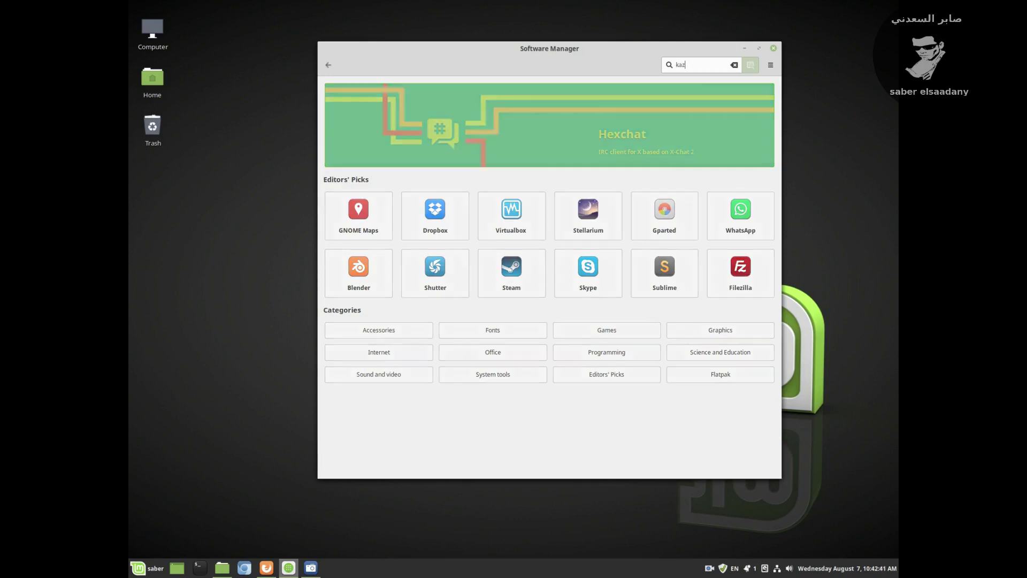
{"action": "type", "text": "am"}
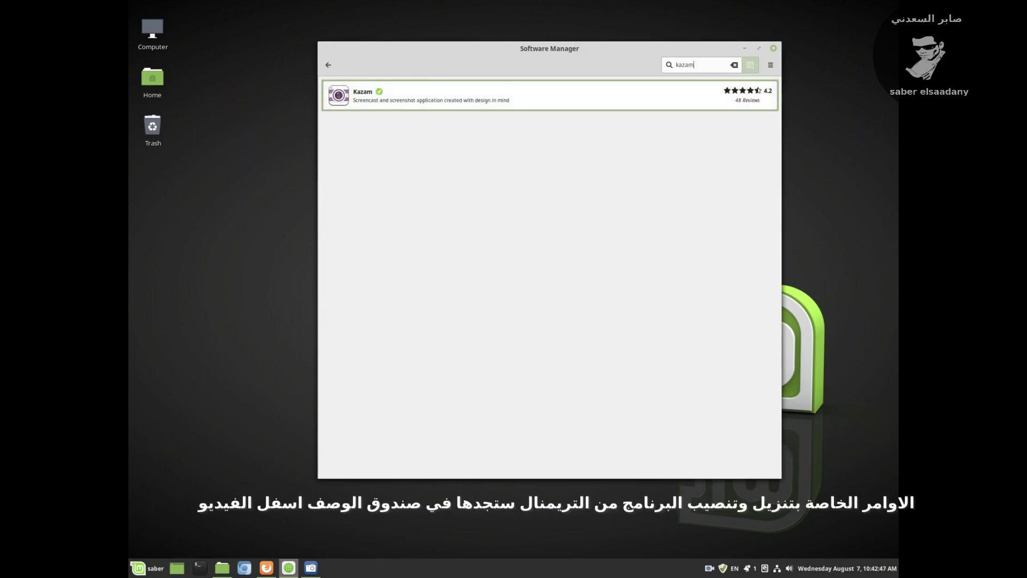
{"action": "left_click", "coordinate": [550, 96]}
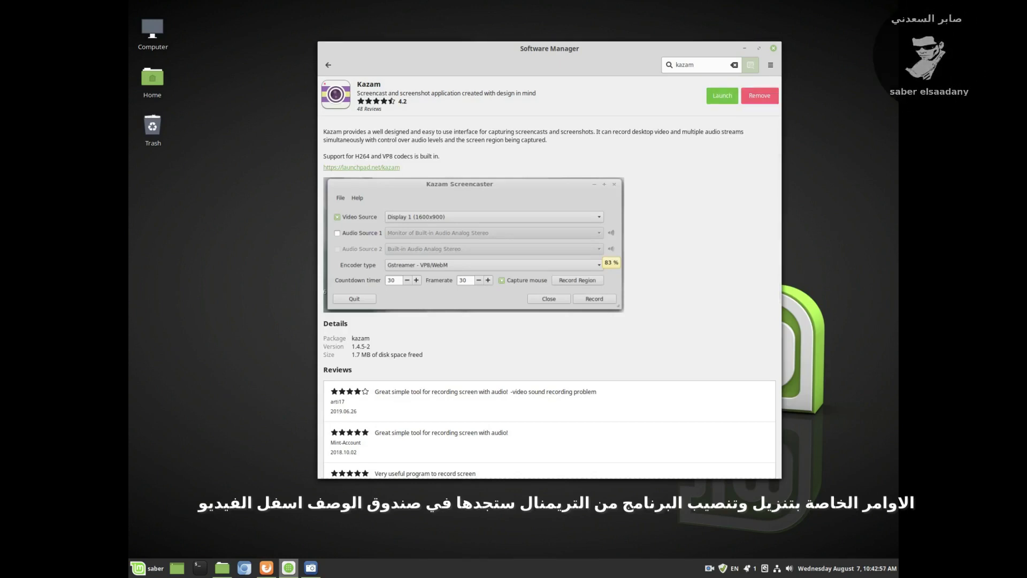
{"action": "left_click", "coordinate": [722, 95]}
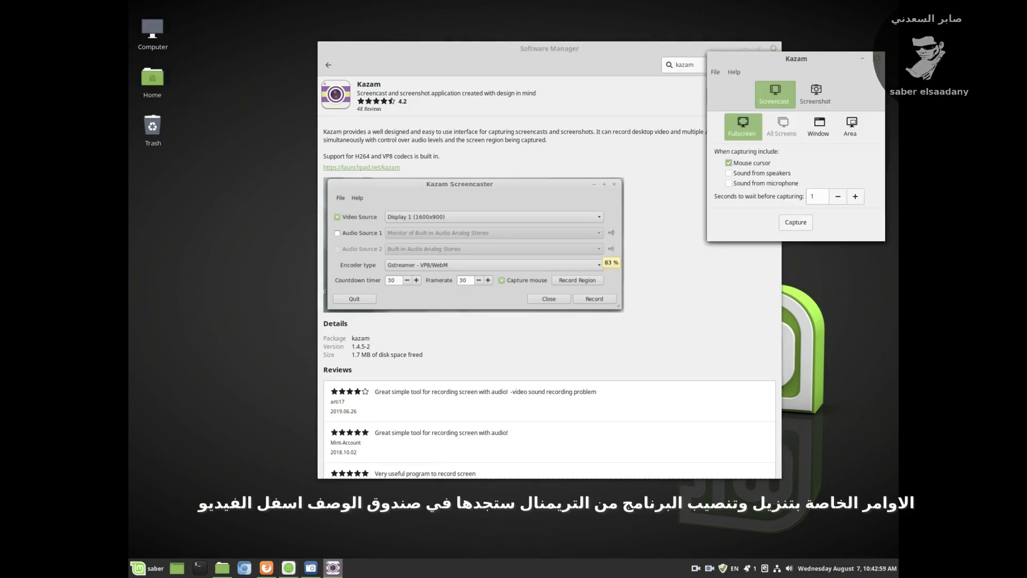
- Close the Software Manager and move the Kazam window to the upper middle of the desktop
{"action": "left_click_drag", "start_coordinate": [549, 48], "coordinate": [411, 62]}
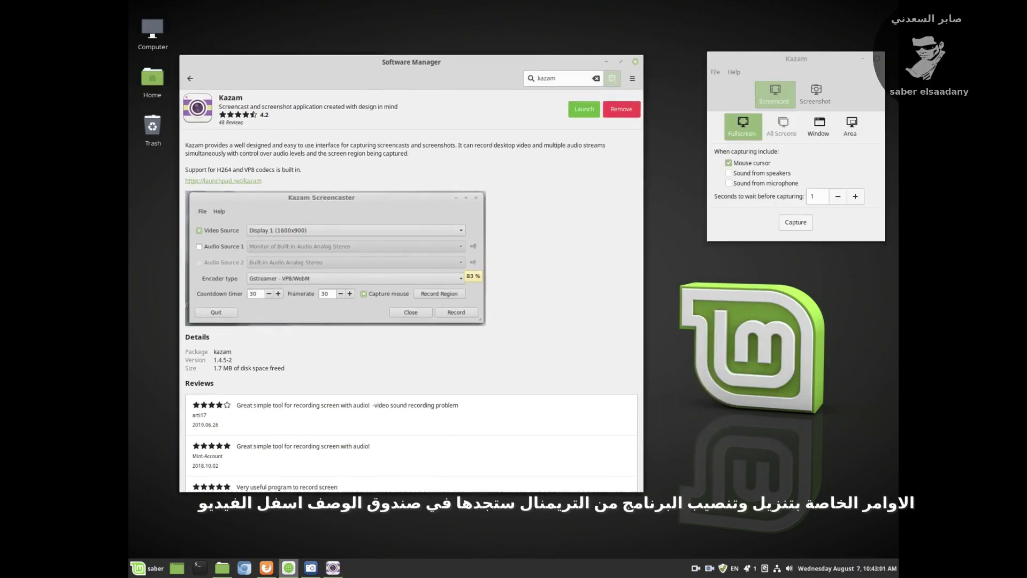
{"action": "left_click", "coordinate": [635, 62]}
{"action": "left_click_drag", "start_coordinate": [796, 58], "coordinate": [424, 88]}
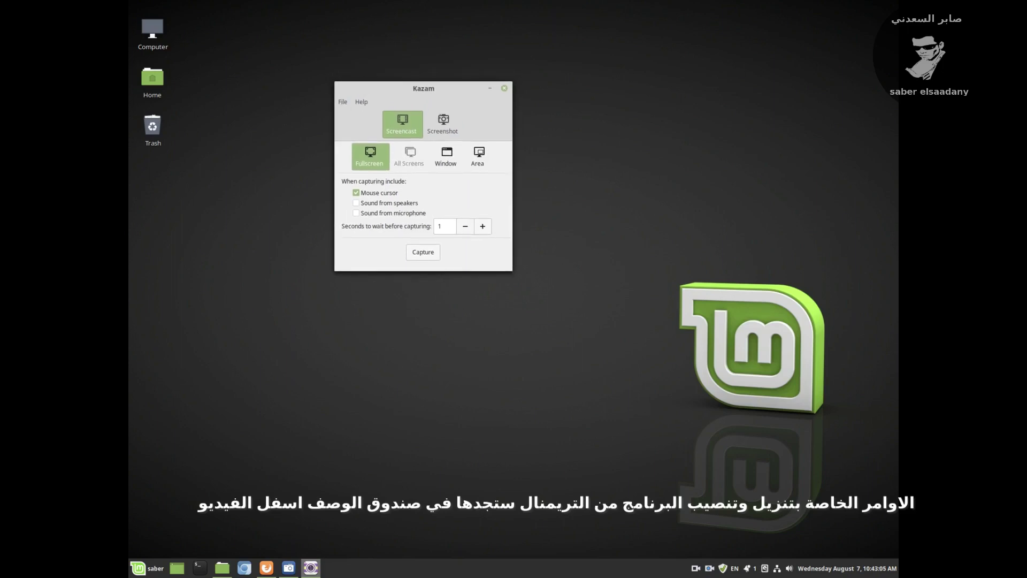
{"action": "left_click_drag", "start_coordinate": [424, 88], "coordinate": [480, 97]}
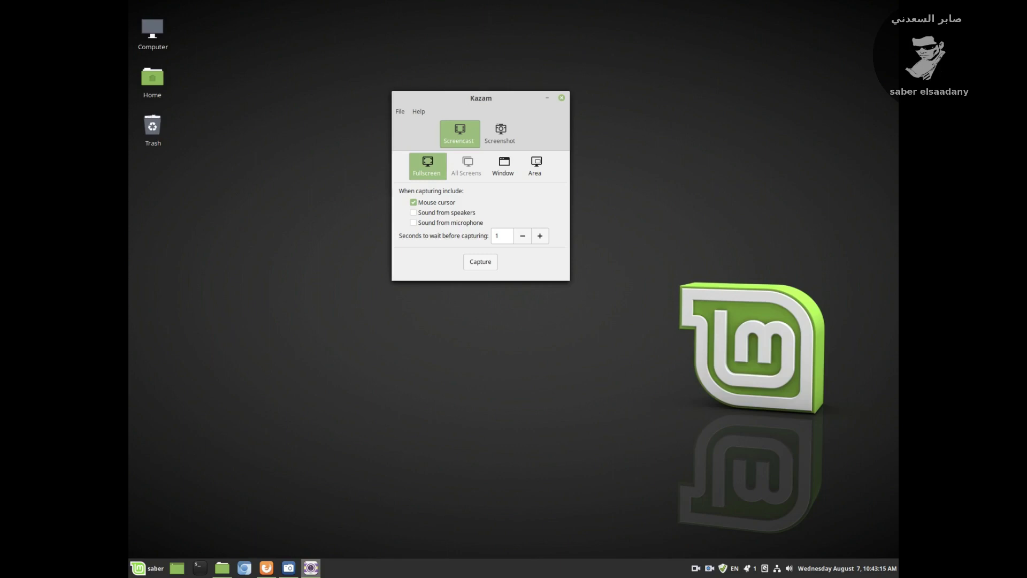
{"action": "left_click_drag", "start_coordinate": [421, 96], "coordinate": [428, 126]}
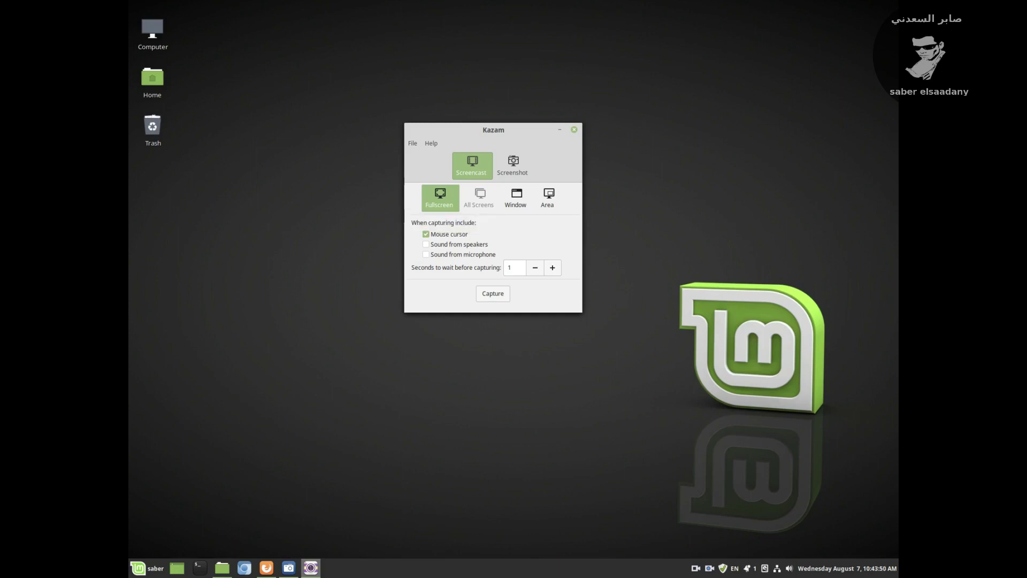
- Cancel a window selection and define a capture area of about 377 × 390 around the Kazam window
{"action": "left_click", "coordinate": [516, 195]}
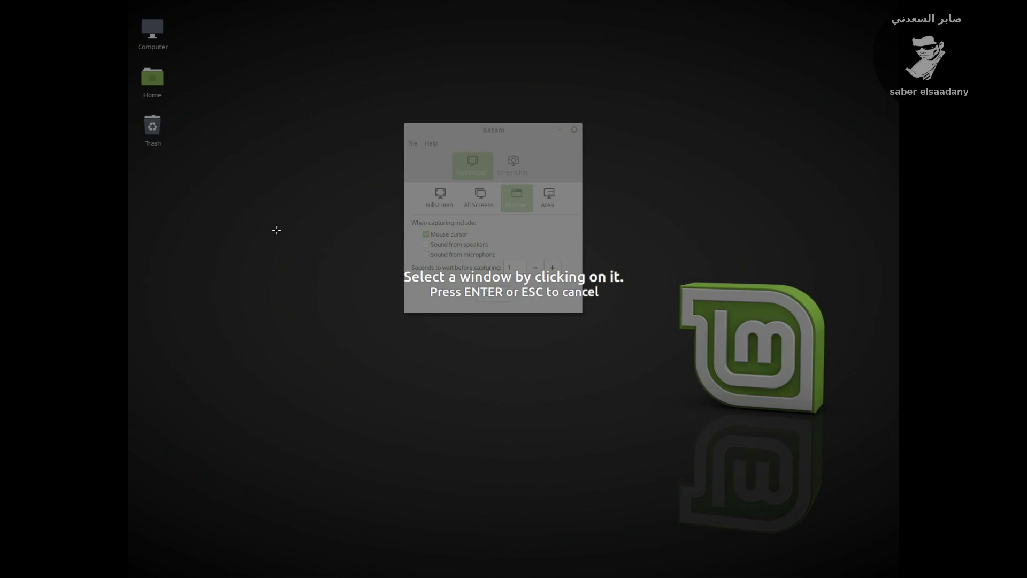
{"action": "key", "text": "Escape"}
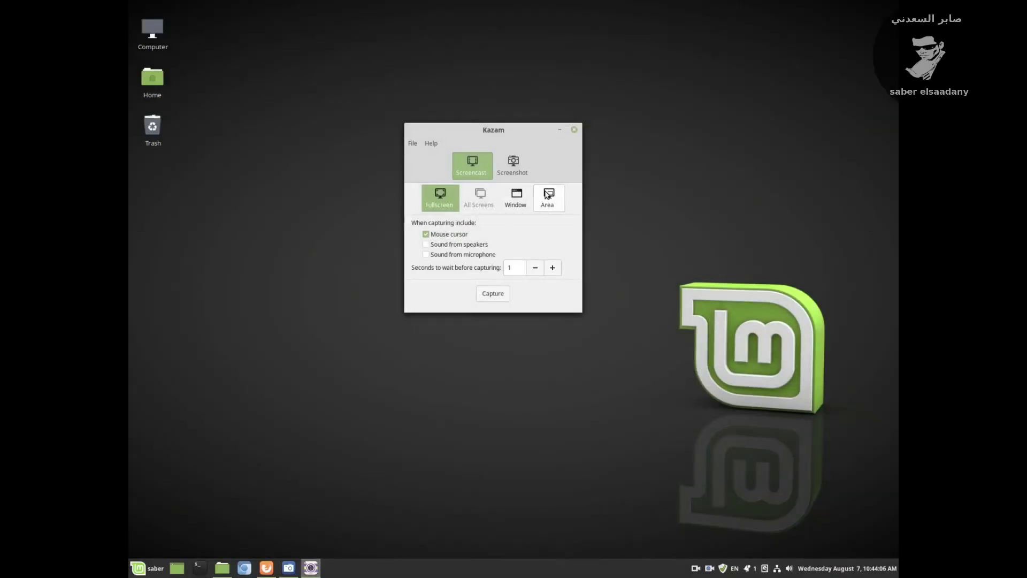
{"action": "left_click", "coordinate": [547, 196]}
{"action": "mouse_move", "coordinate": [130, 2]}
{"action": "left_mouse_down"}
{"action": "mouse_move", "coordinate": [383, 103]}
{"action": "mouse_move", "coordinate": [584, 300]}
{"action": "mouse_move", "coordinate": [588, 326]}
{"action": "left_mouse_up"}
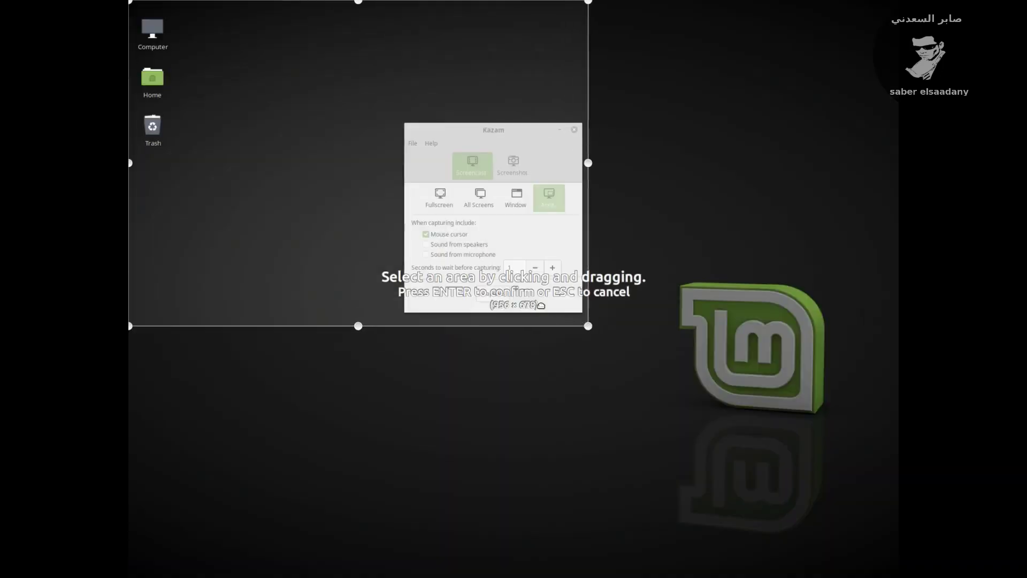
{"action": "left_click_drag", "start_coordinate": [131, 2], "coordinate": [401, 124]}
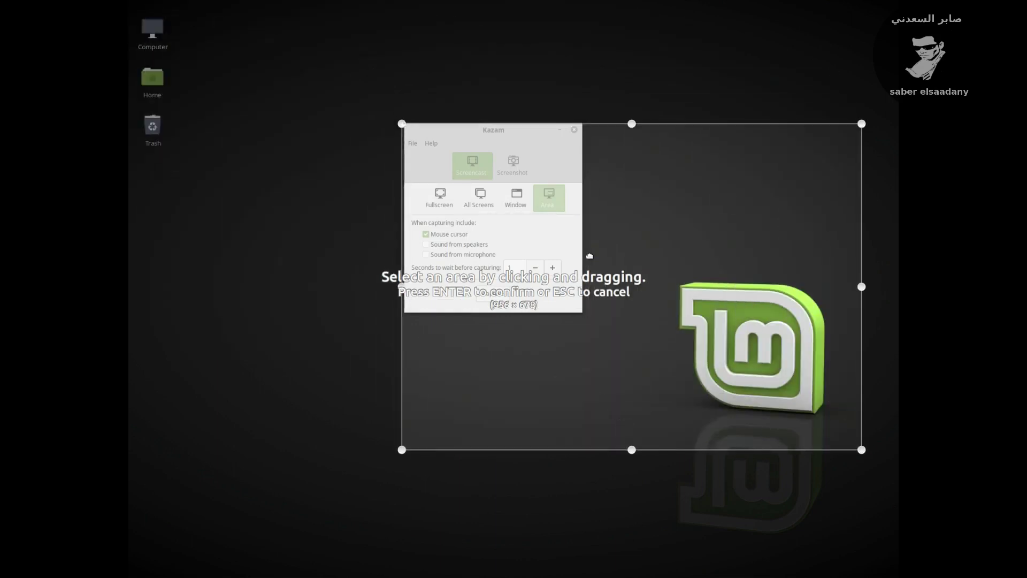
{"action": "left_click_drag", "start_coordinate": [855, 445], "coordinate": [576, 306]}
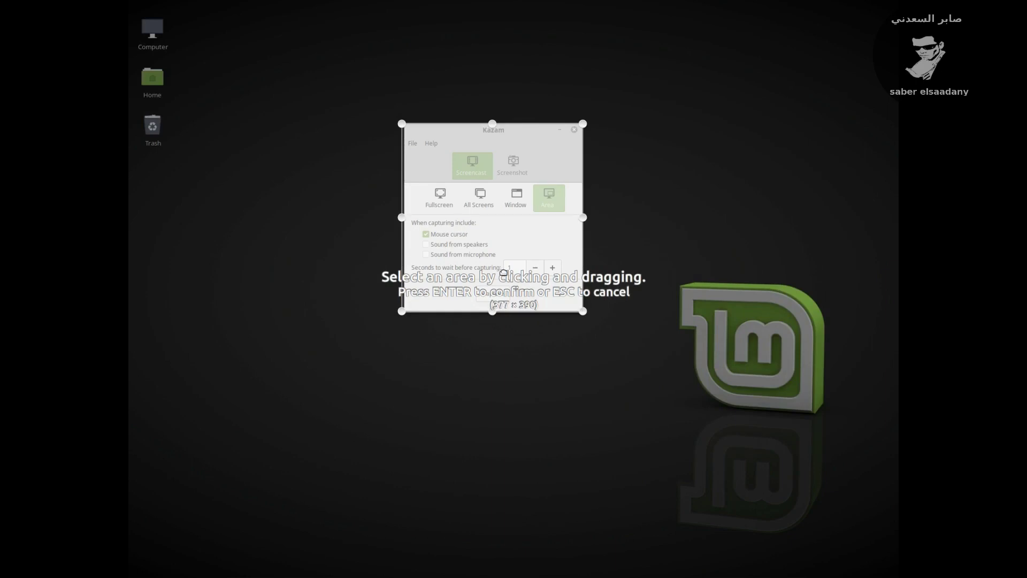
{"action": "key", "text": "Return"}
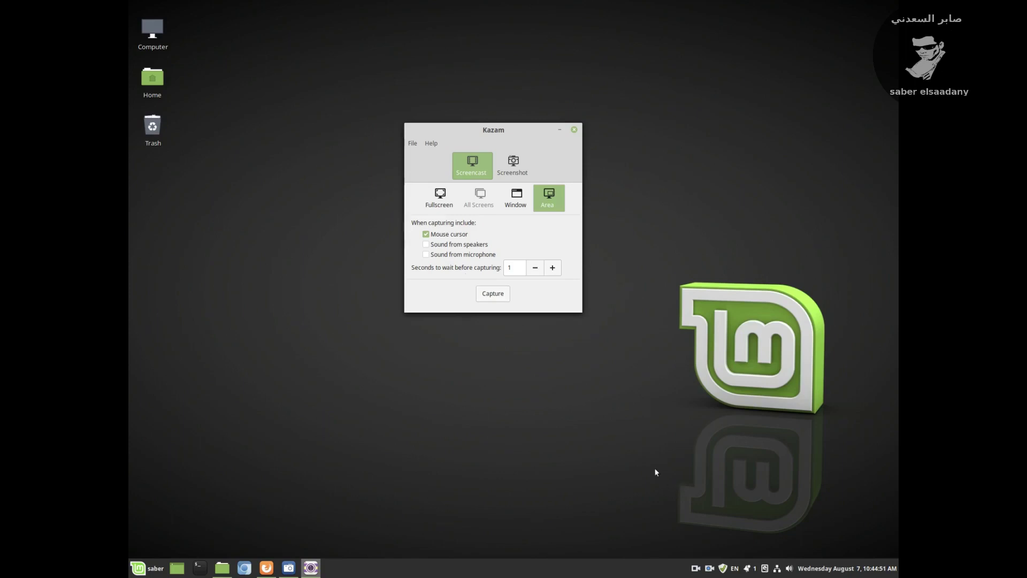
- Turn the sound from speakers and sound from microphone options on and back off
{"action": "left_click", "coordinate": [426, 247]}
{"action": "left_click", "coordinate": [427, 246]}
{"action": "left_click", "coordinate": [428, 256]}
{"action": "left_click", "coordinate": [427, 256]}
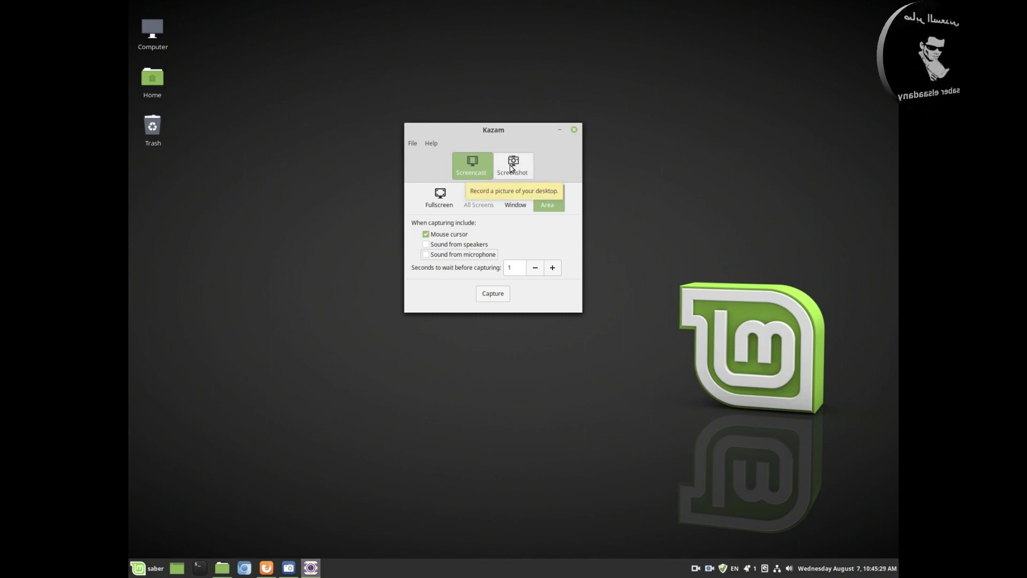
- Set the capture region to Fullscreen in Screenshot mode and return to Screencast mode
{"action": "left_click", "coordinate": [512, 169]}
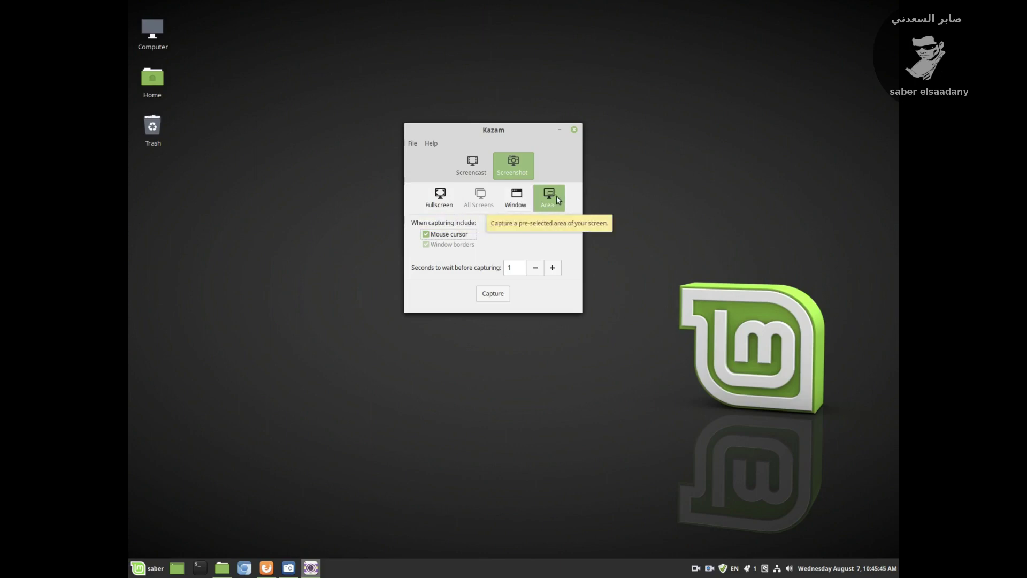
{"action": "left_click", "coordinate": [448, 196]}
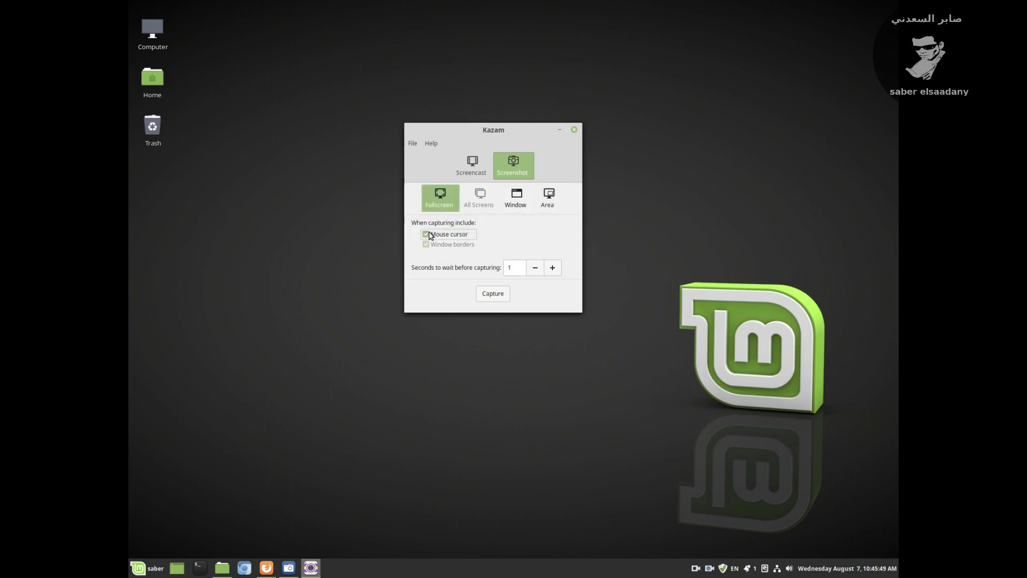
{"action": "left_click", "coordinate": [471, 162]}
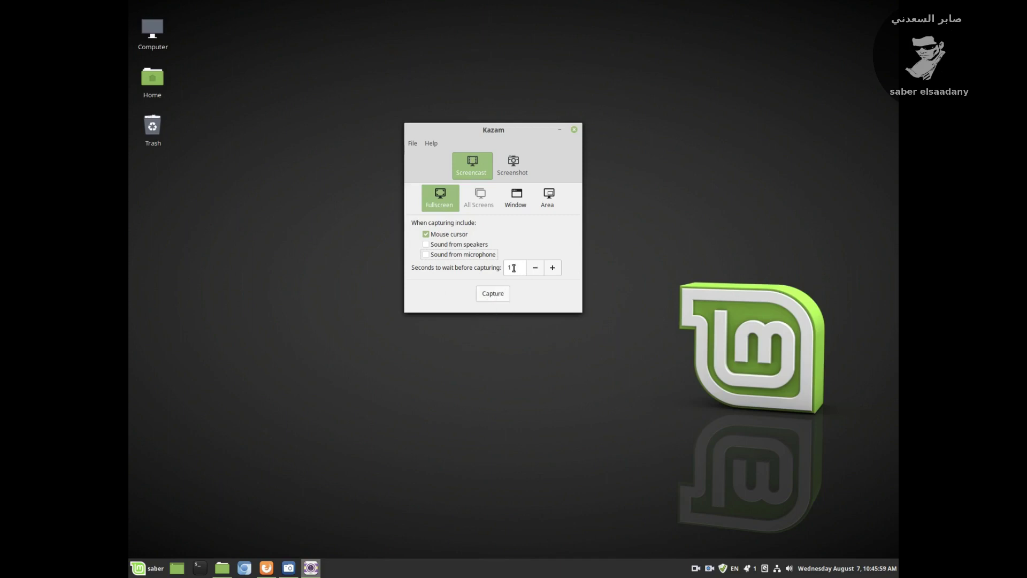
{"action": "left_click", "coordinate": [535, 267]}
- Open the Kazam preferences and check the available speaker sources in the general settings
{"action": "left_click", "coordinate": [413, 143]}
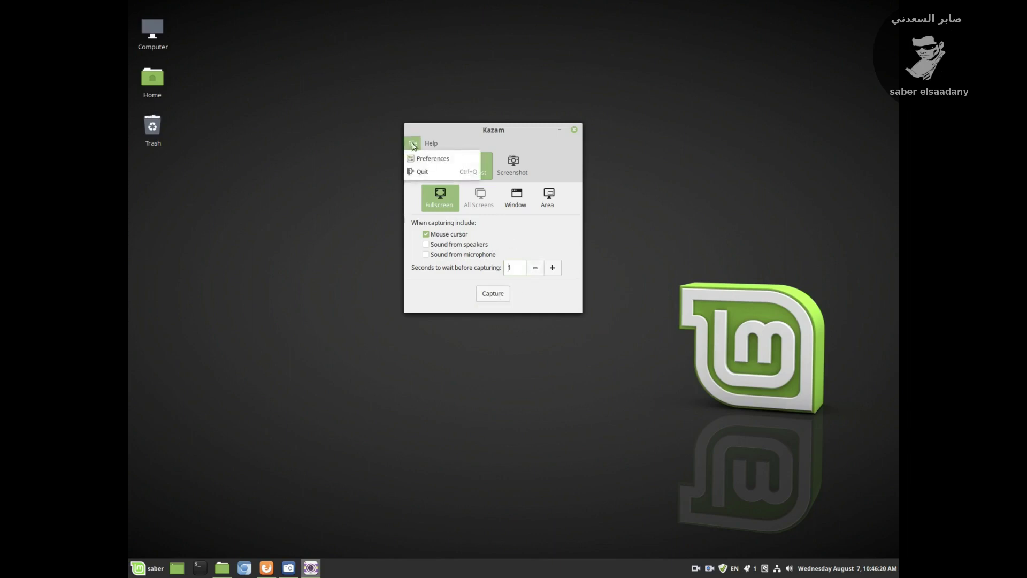
{"action": "left_click", "coordinate": [438, 159]}
{"action": "left_click_drag", "start_coordinate": [362, 89], "coordinate": [339, 272]}
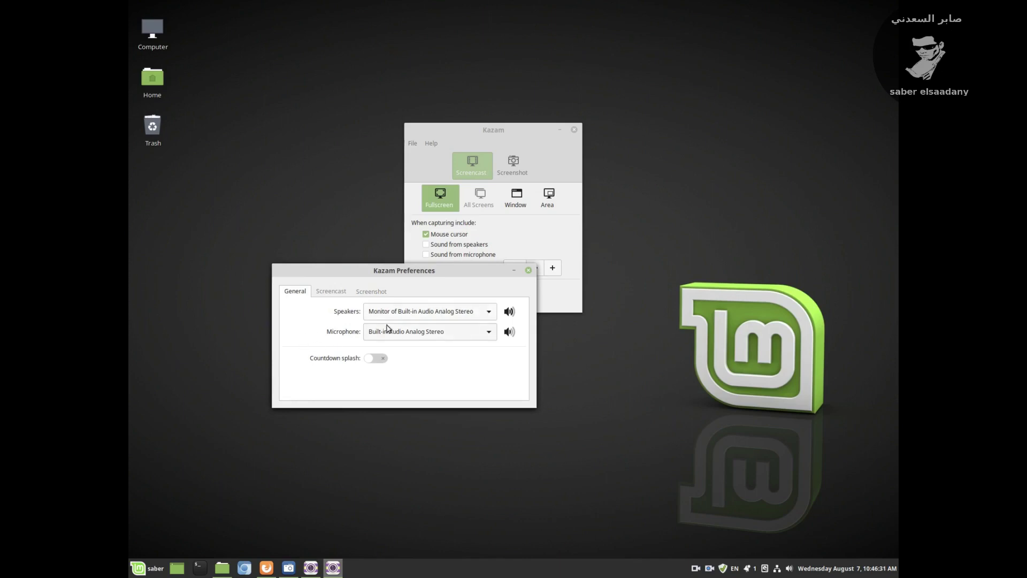
{"action": "left_click", "coordinate": [487, 314]}
{"action": "left_click", "coordinate": [486, 314]}
- Choose H264 (MP4) as the screencast recording format and move the preferences window below the Kazam window
{"action": "left_click", "coordinate": [325, 290]}
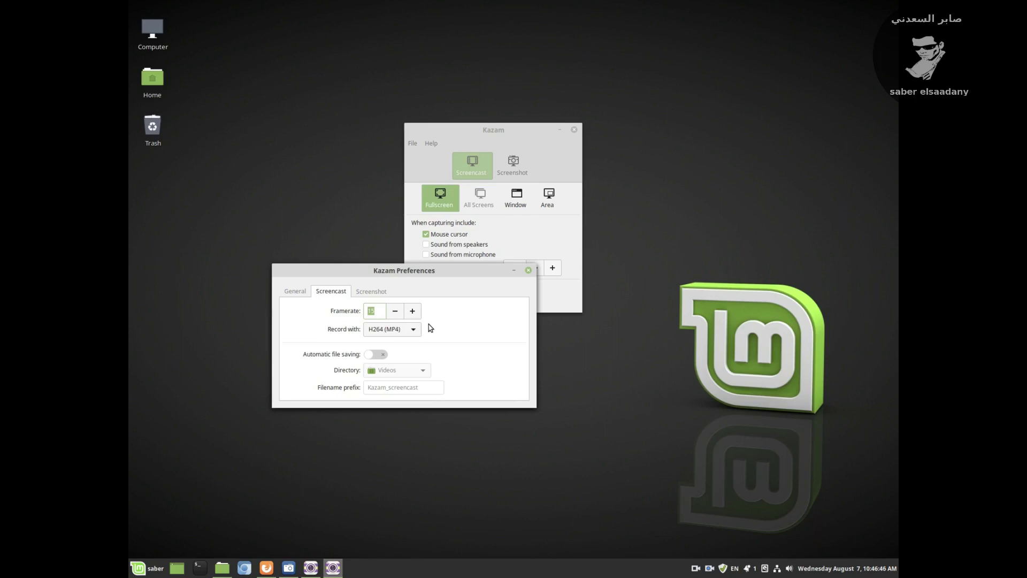
{"action": "left_click", "coordinate": [415, 332]}
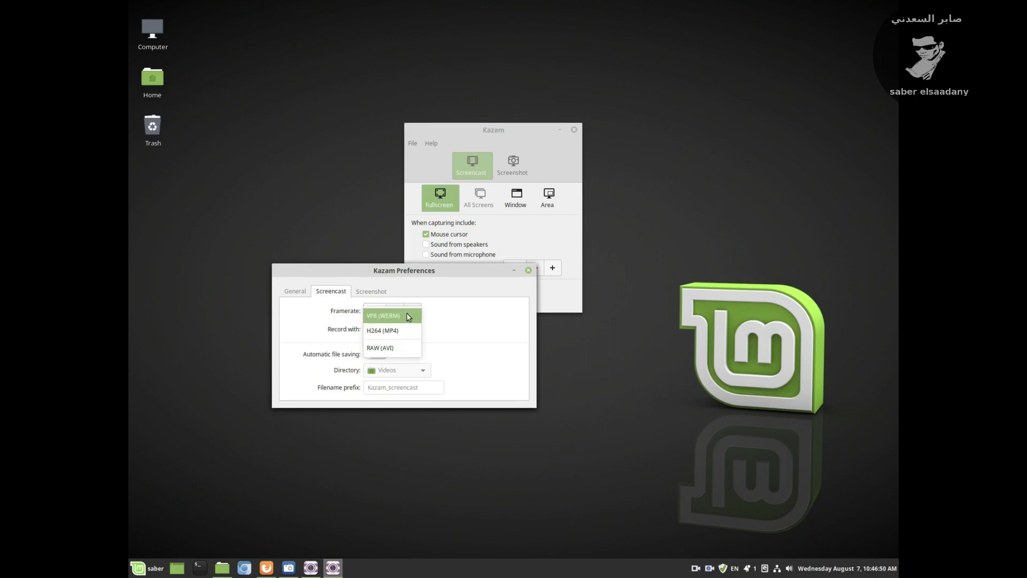
{"action": "left_click", "coordinate": [410, 330]}
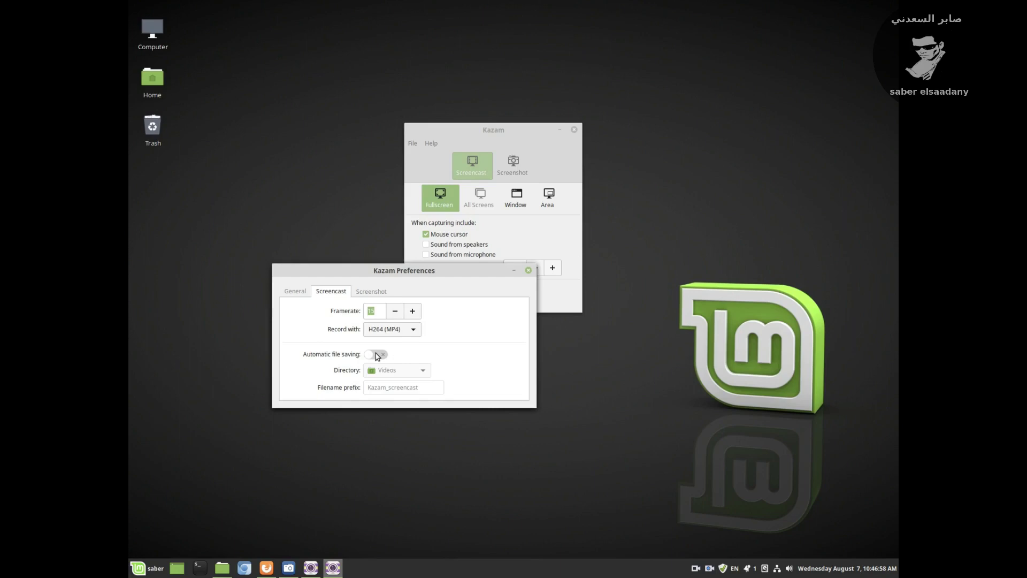
{"action": "left_click_drag", "start_coordinate": [387, 272], "coordinate": [504, 351]}
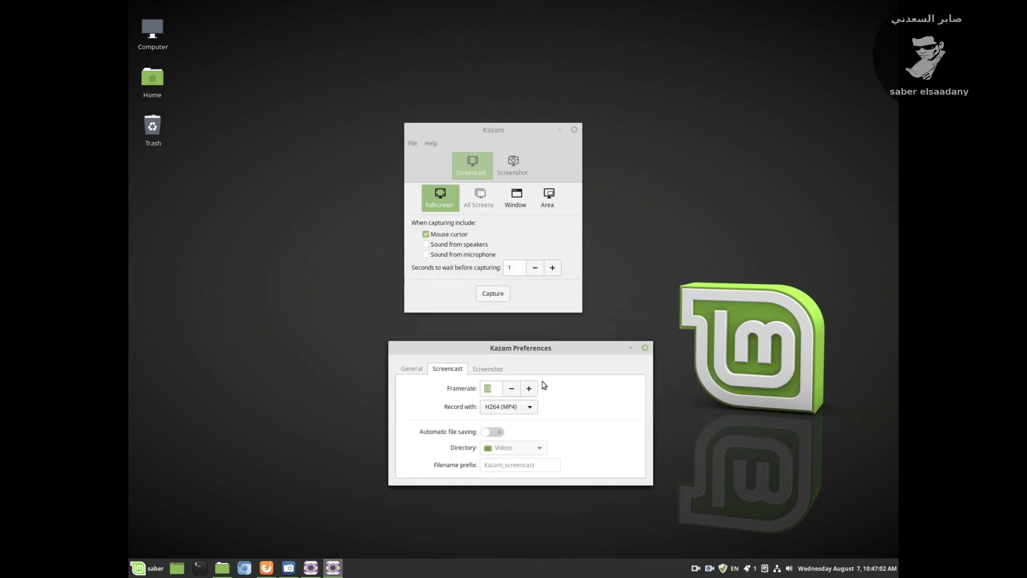
- Switch automatic screencast saving on and back off, and review the screenshot and general preferences before closing them
{"action": "left_click", "coordinate": [496, 432]}
{"action": "left_click", "coordinate": [487, 433]}
{"action": "left_click", "coordinate": [486, 370]}
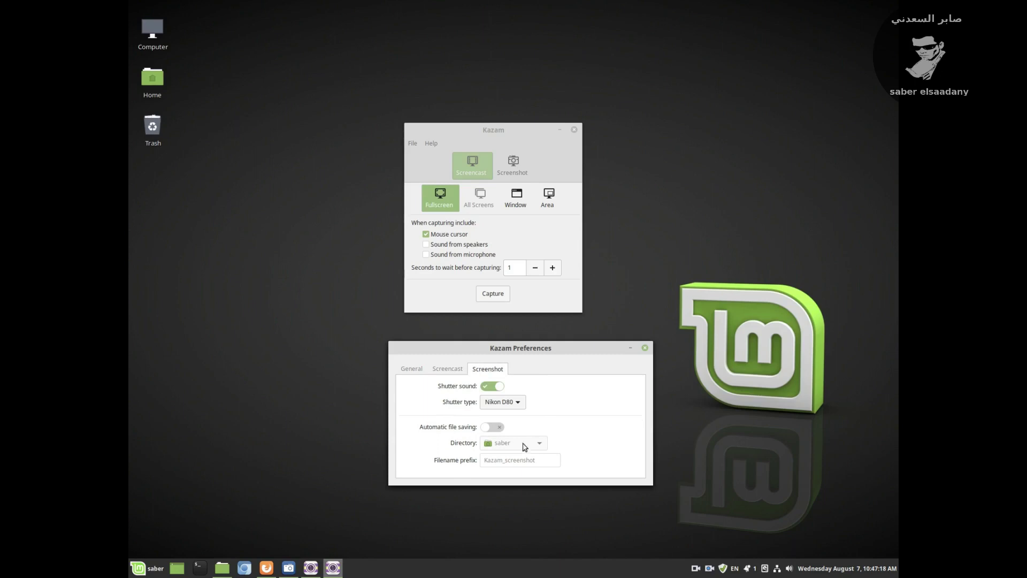
{"action": "left_click", "coordinate": [412, 369]}
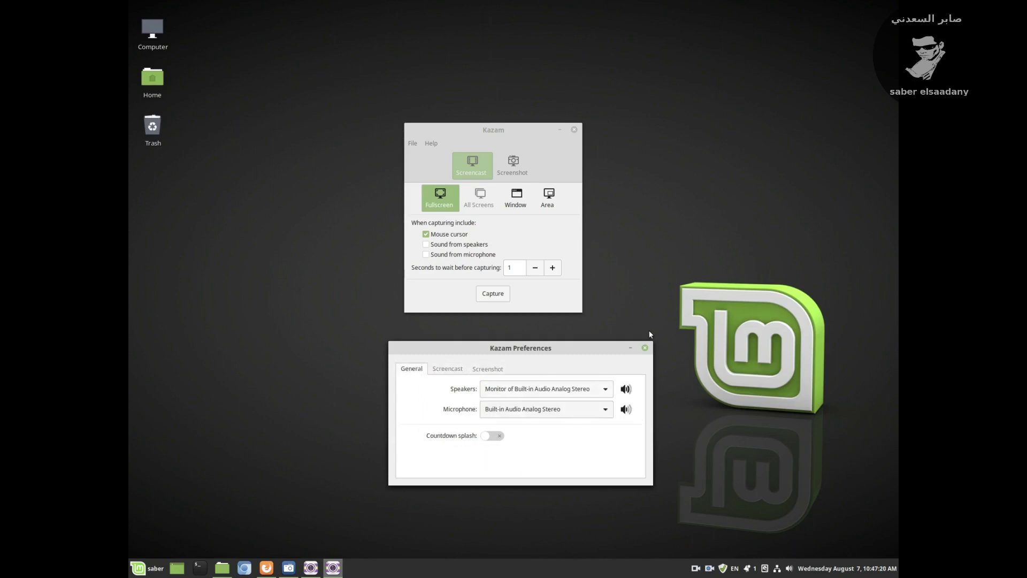
{"action": "left_click", "coordinate": [645, 348]}
- Reposition the Kazam window in the upper middle of the desktop and review the recording commands of its tray indicator
{"action": "left_click_drag", "start_coordinate": [485, 140], "coordinate": [621, 115]}
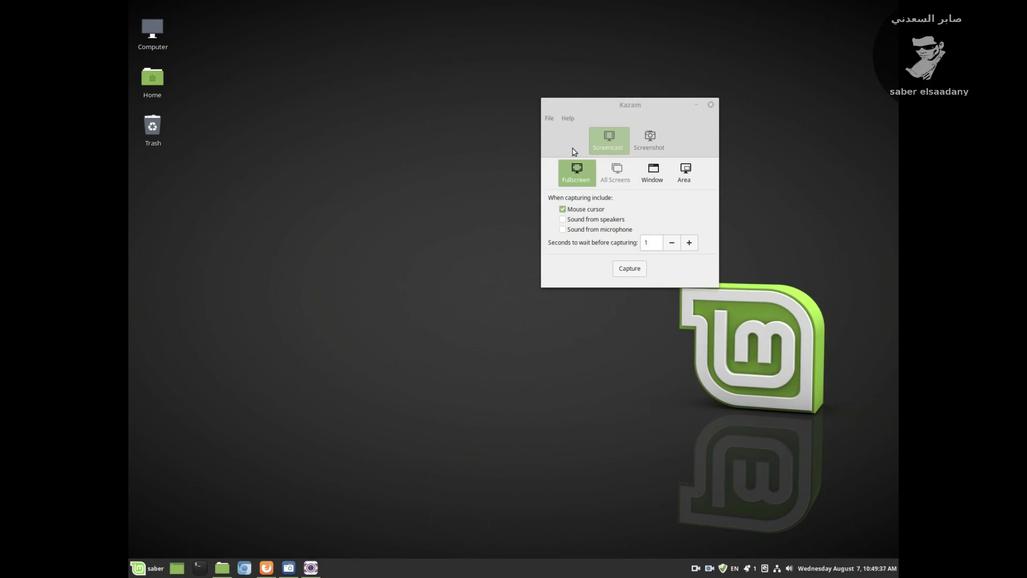
{"action": "left_click_drag", "start_coordinate": [552, 105], "coordinate": [464, 114]}
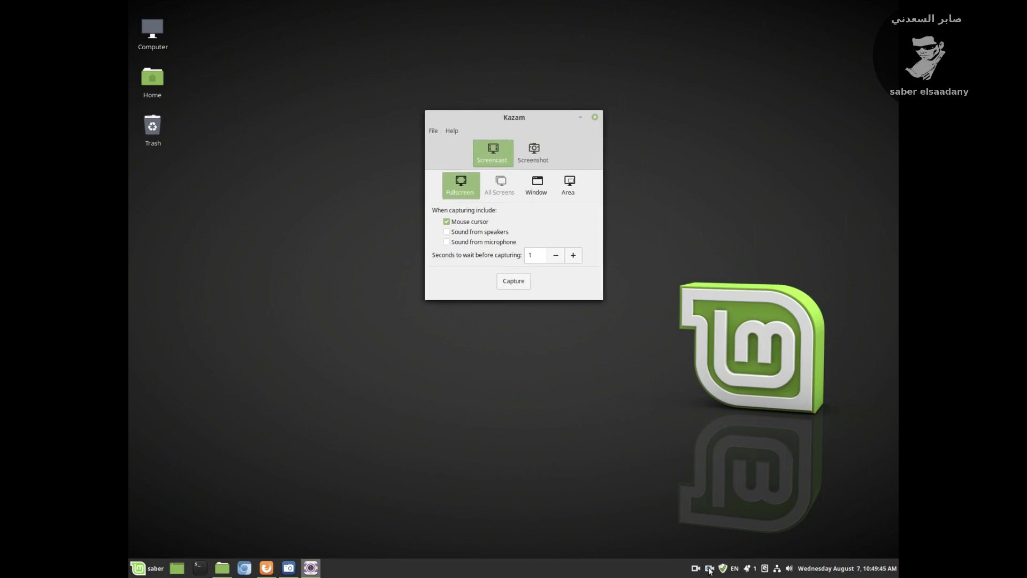
{"action": "left_click_drag", "start_coordinate": [710, 570], "coordinate": [696, 571]}
{"action": "left_click", "coordinate": [696, 570]}
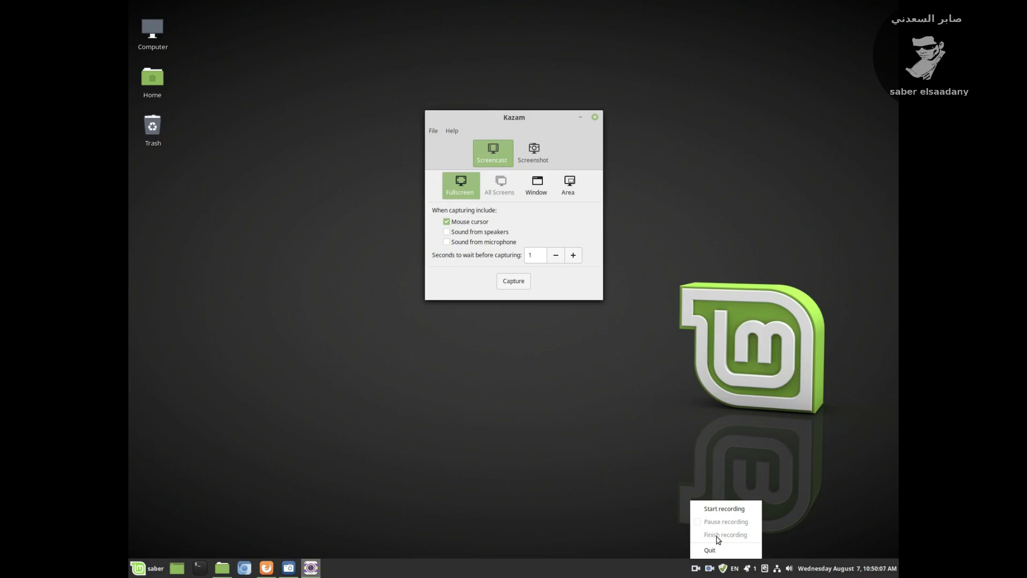
{"action": "left_click", "coordinate": [622, 486]}
- Start a fullscreen screencast and pause it, checking the pause state in the tray indicator's commands
{"action": "key", "text": "super+ctrl+r"}
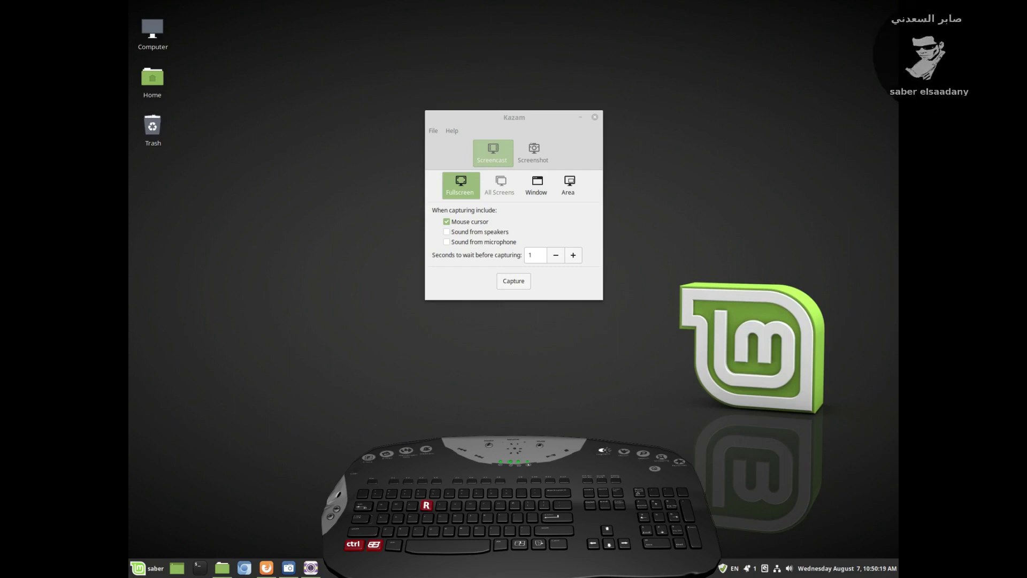
{"action": "key", "text": "ctrl+super+r"}
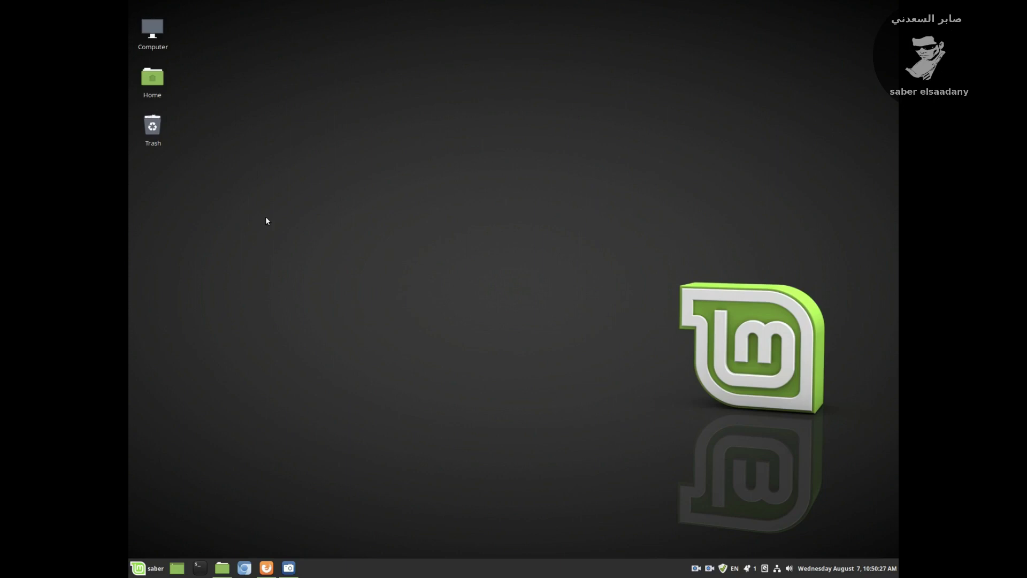
{"action": "key", "text": "ctrl+super+p"}
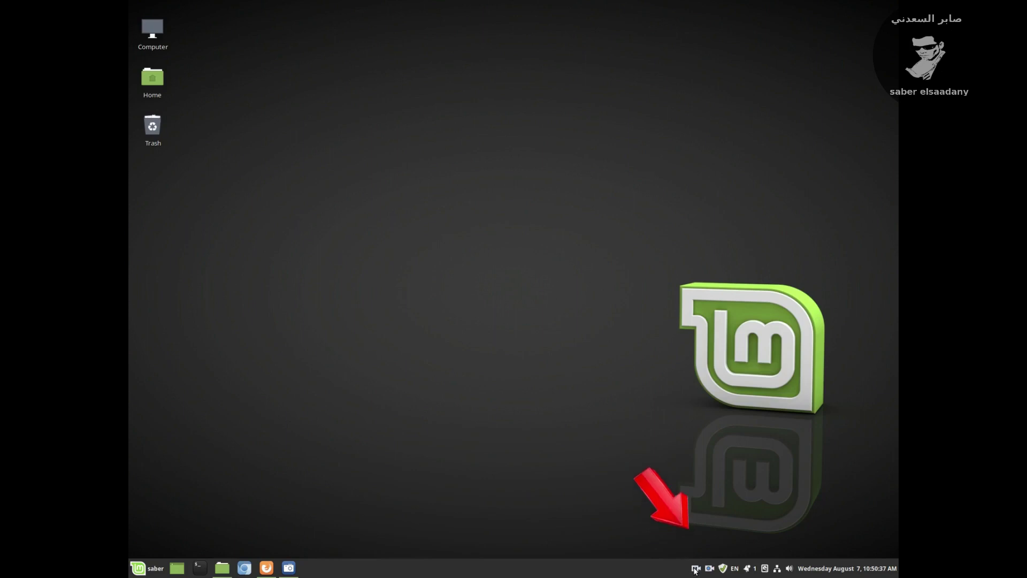
{"action": "left_click", "coordinate": [696, 570]}
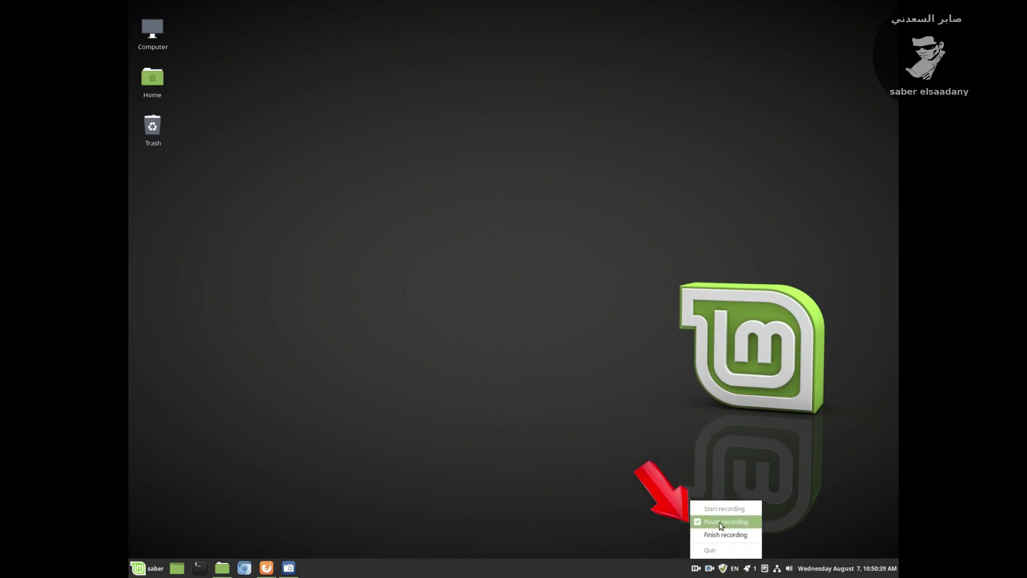
{"action": "left_click", "coordinate": [532, 321]}
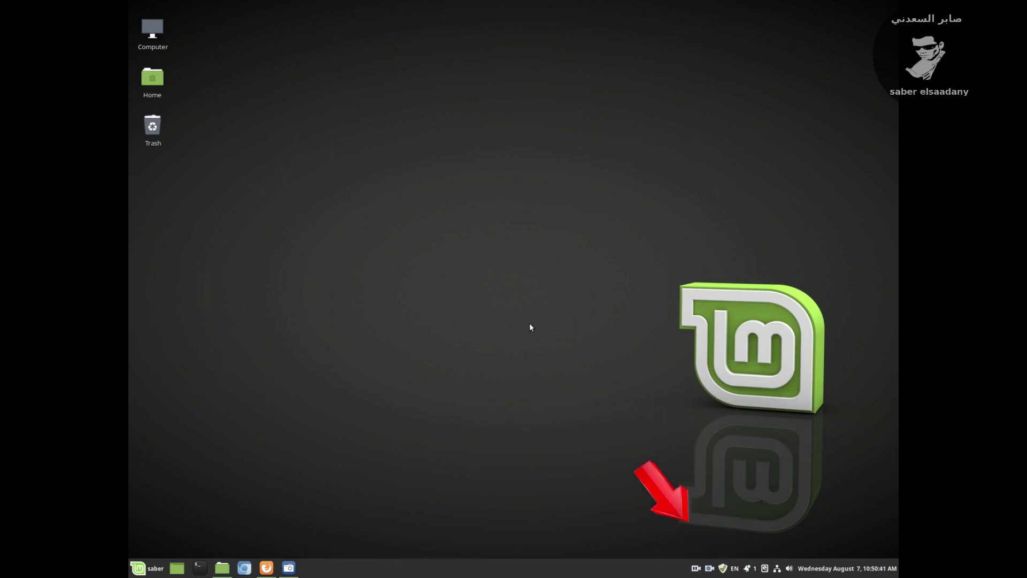
- Create an empty document on the desktop with its default name, open it in the text editor and close it again
{"action": "right_click", "coordinate": [388, 219]}
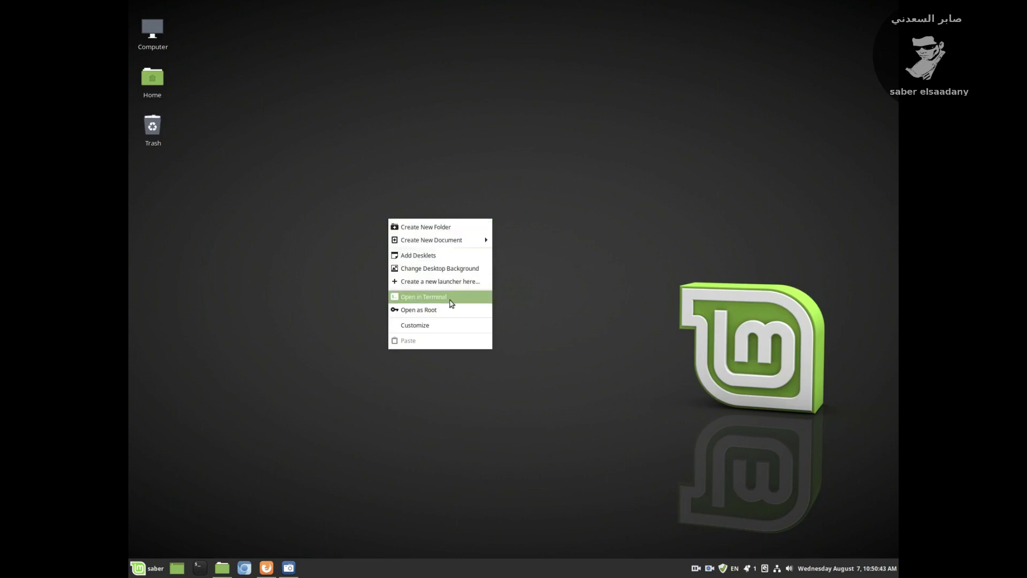
{"action": "mouse_move", "coordinate": [461, 240]}
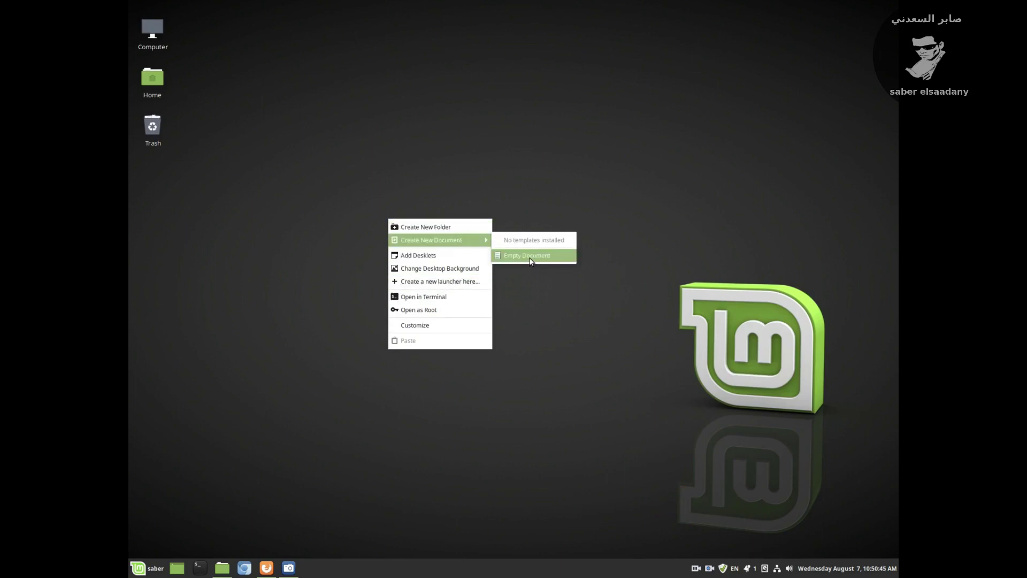
{"action": "left_click", "coordinate": [523, 258]}
{"action": "key", "text": "Return"}
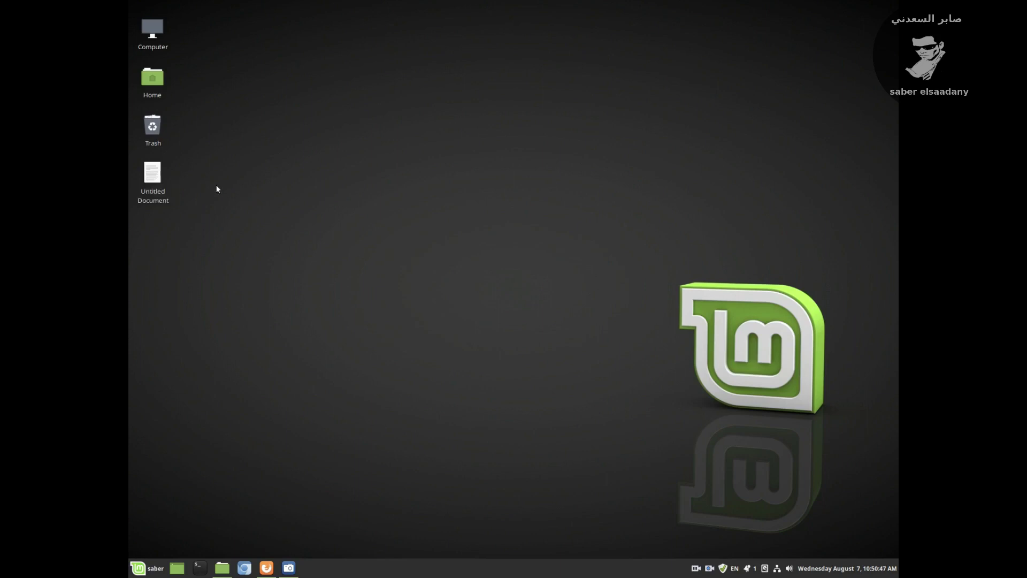
{"action": "double_click", "coordinate": [161, 172]}
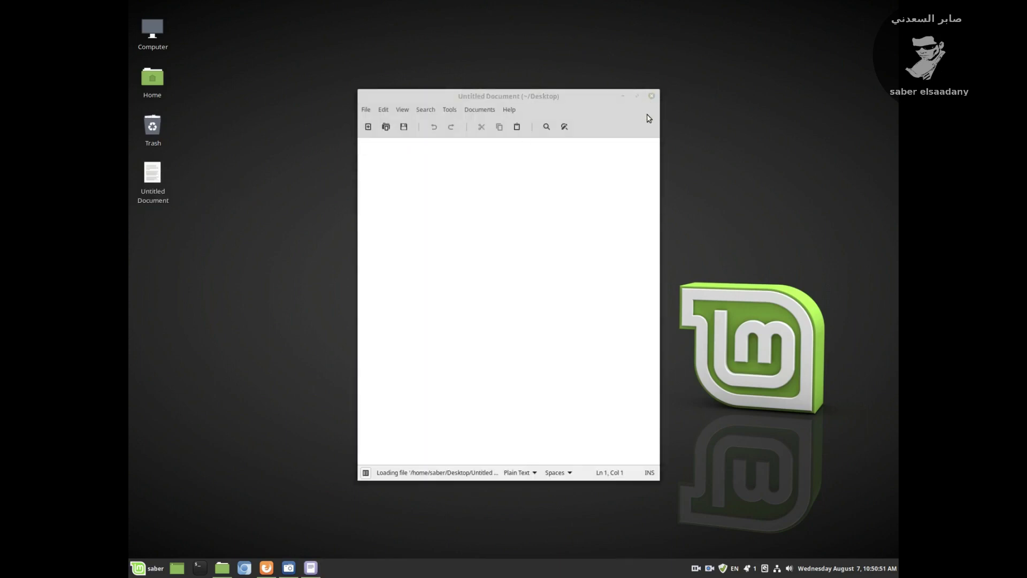
{"action": "left_click", "coordinate": [651, 97]}
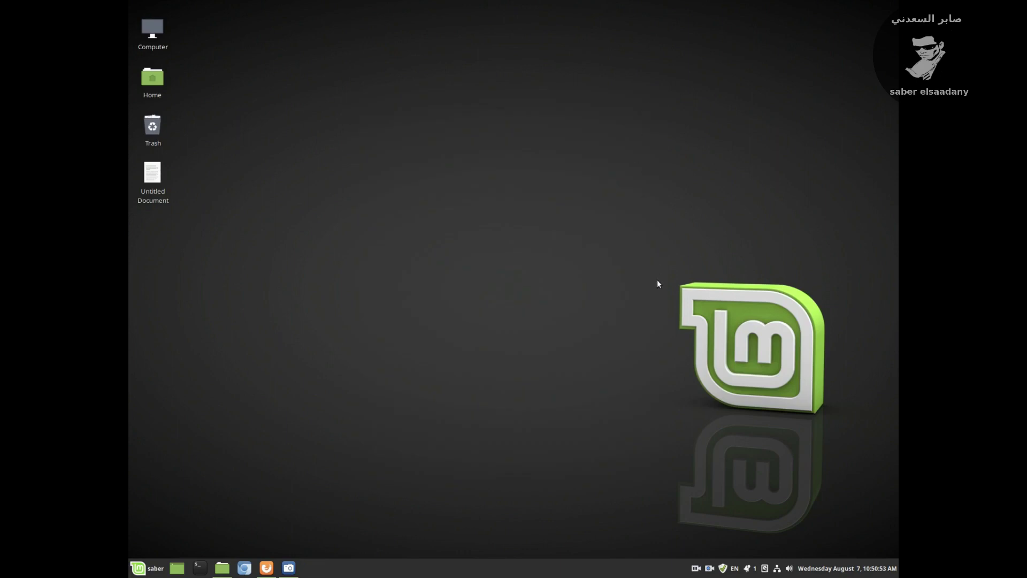
- Resume and finish the paused fullscreen screencast, and save it for later in the Videos folder under the suggested MP4 name
{"action": "key", "text": "ctrl+super+p"}
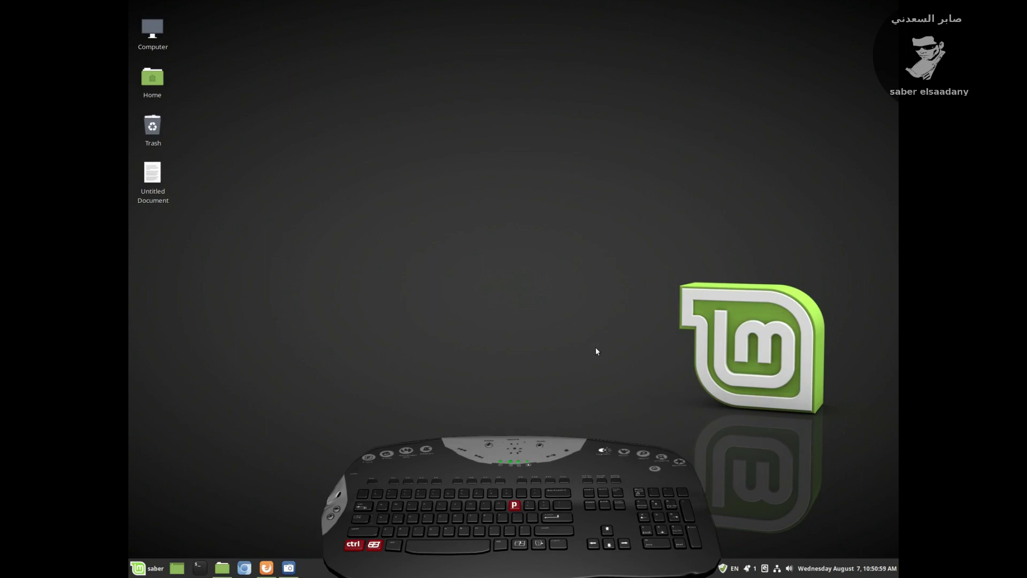
{"action": "key", "text": "ctrl+super+f"}
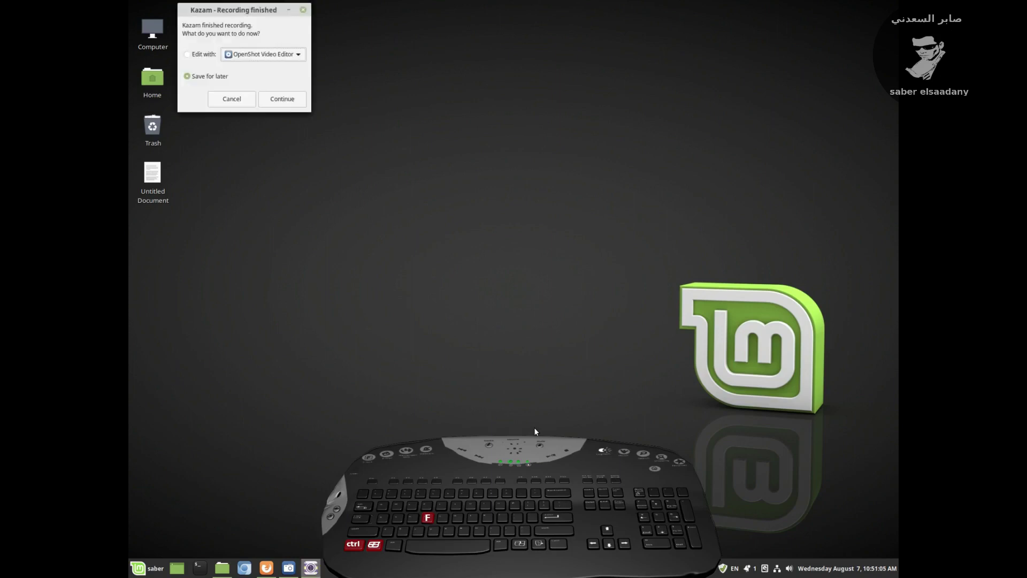
{"action": "left_click_drag", "start_coordinate": [222, 11], "coordinate": [496, 139]}
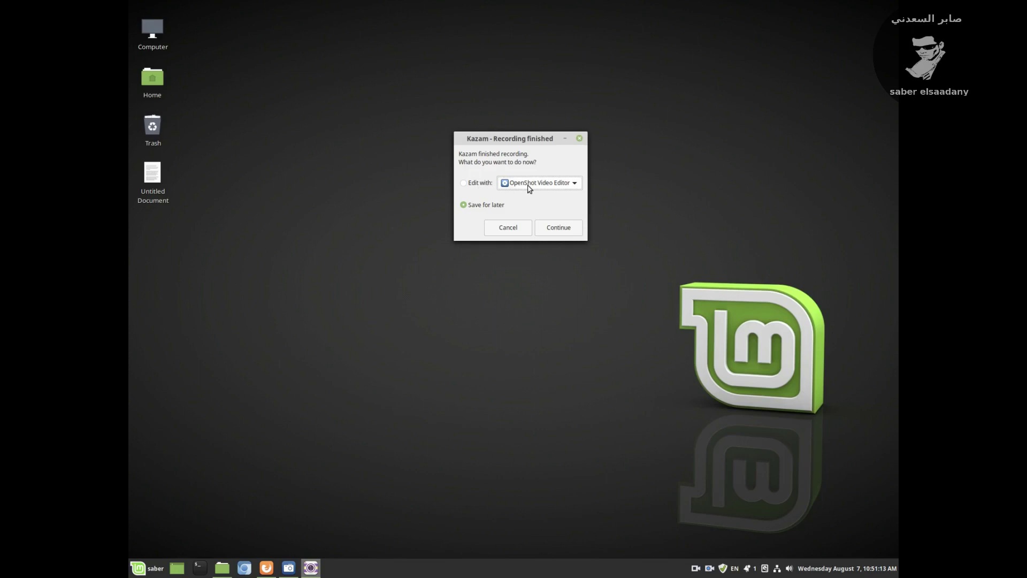
{"action": "left_click", "coordinate": [553, 229]}
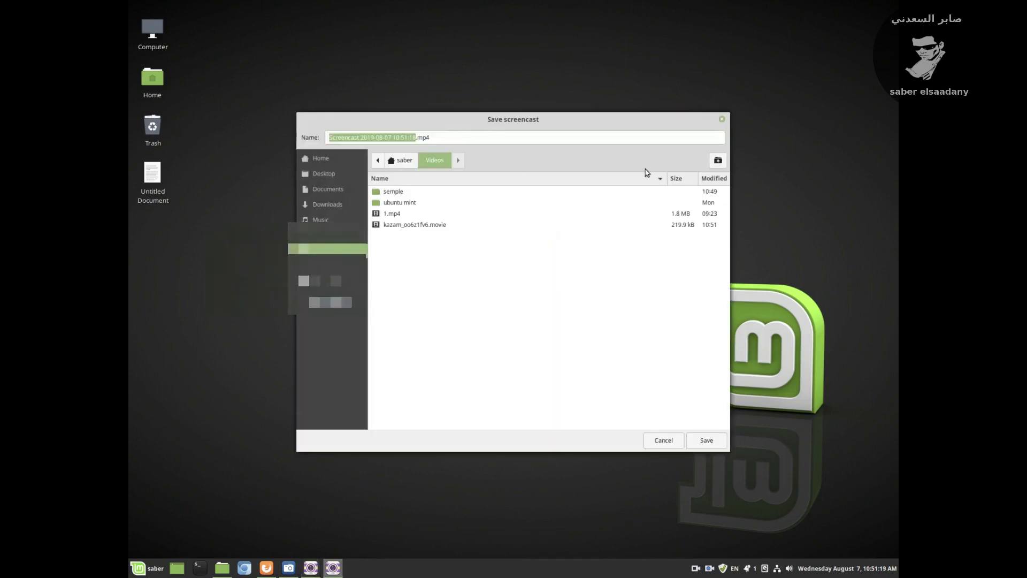
{"action": "left_click", "coordinate": [710, 438]}
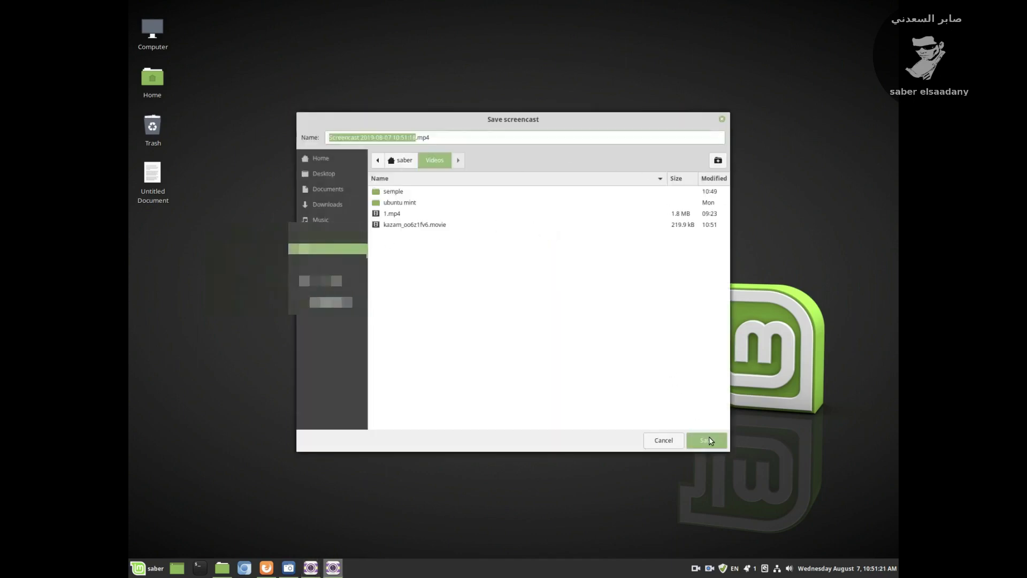
{"action": "double_click", "coordinate": [156, 43]}
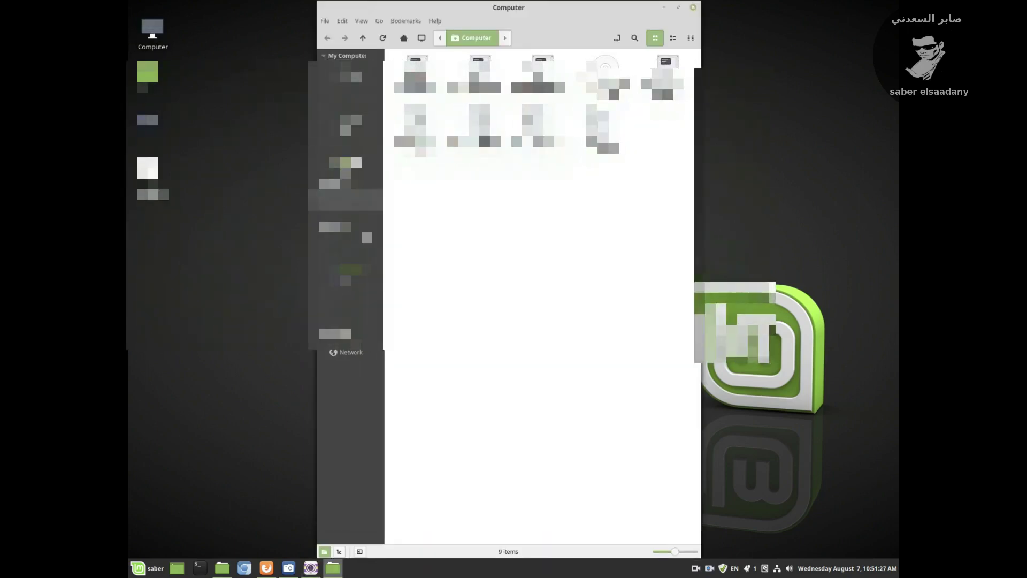
{"action": "left_click", "coordinate": [342, 198]}
{"action": "left_click", "coordinate": [599, 76]}
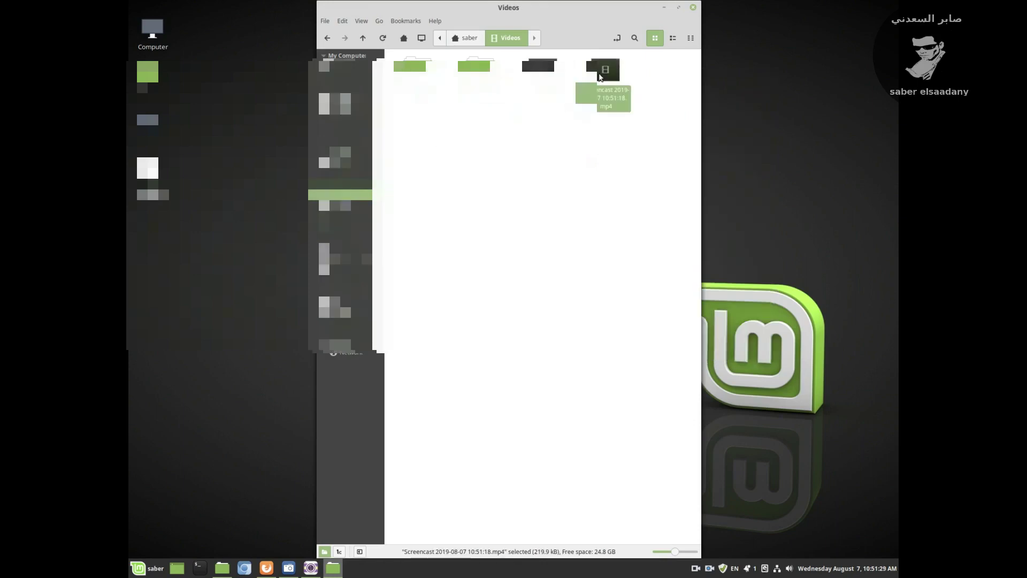
{"action": "double_click", "coordinate": [599, 76]}
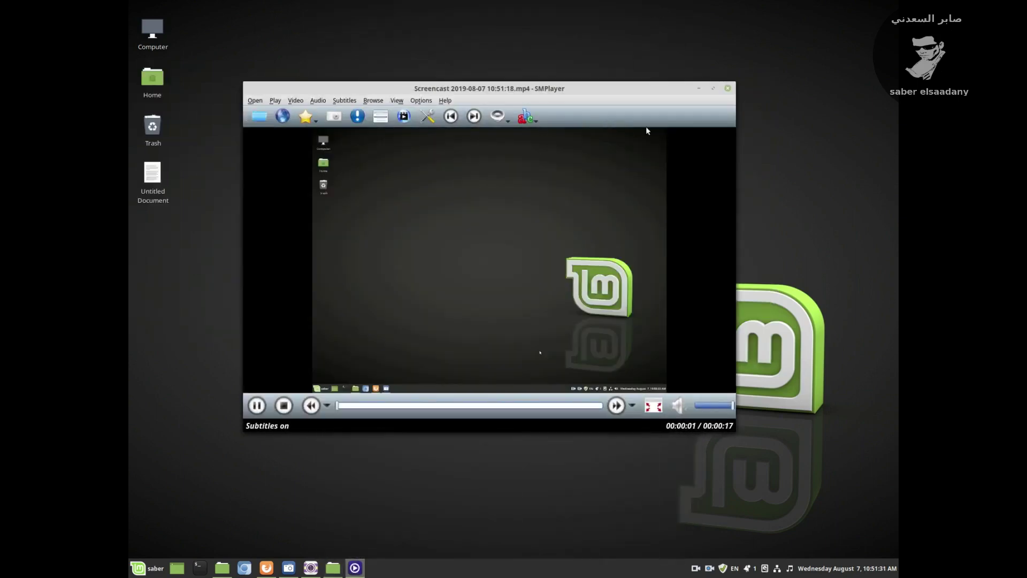
{"action": "left_click", "coordinate": [713, 88]}
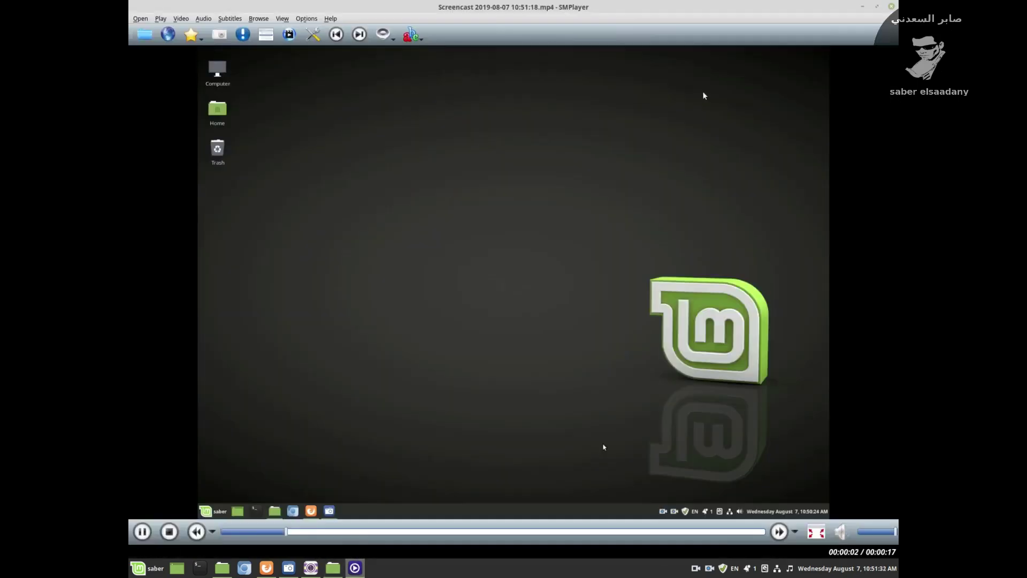
{"action": "double_click", "coordinate": [471, 236]}
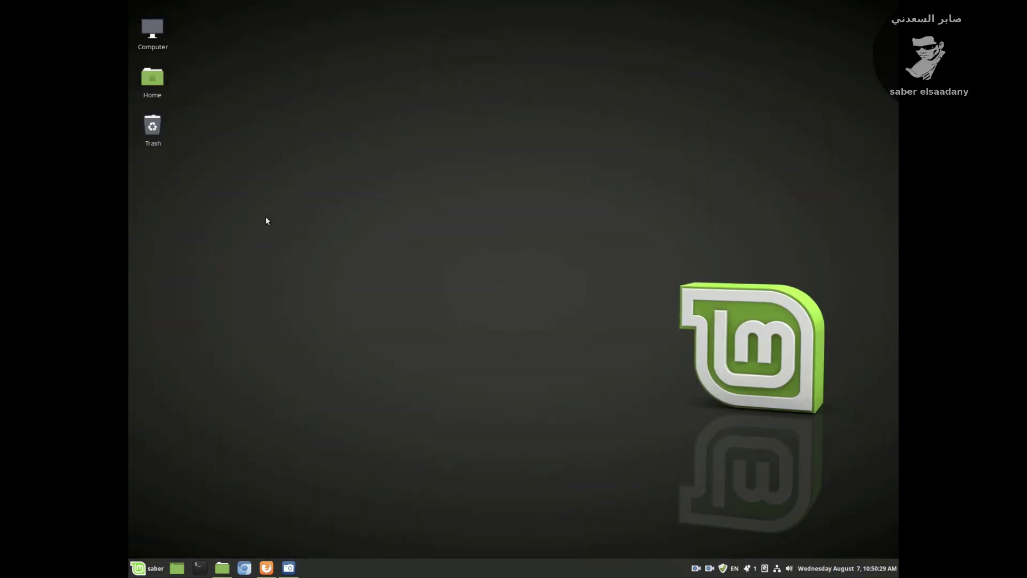
- Review the screencast around the pause point by replaying it from about 10 seconds, and close the video player
{"action": "mouse_move", "coordinate": [479, 216]}
{"action": "mouse_move", "coordinate": [165, 209]}
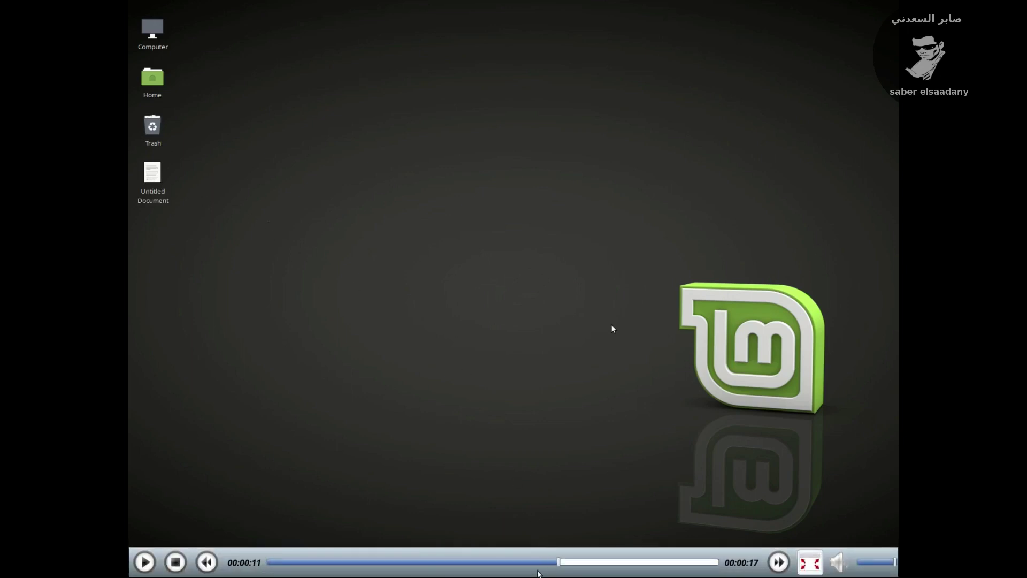
{"action": "left_click", "coordinate": [535, 562]}
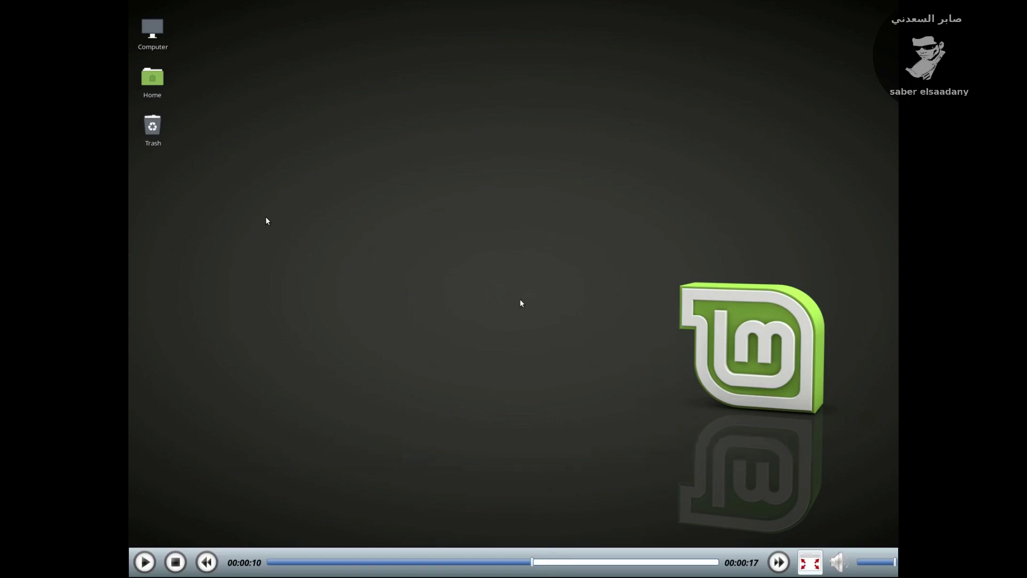
{"action": "key", "text": "space"}
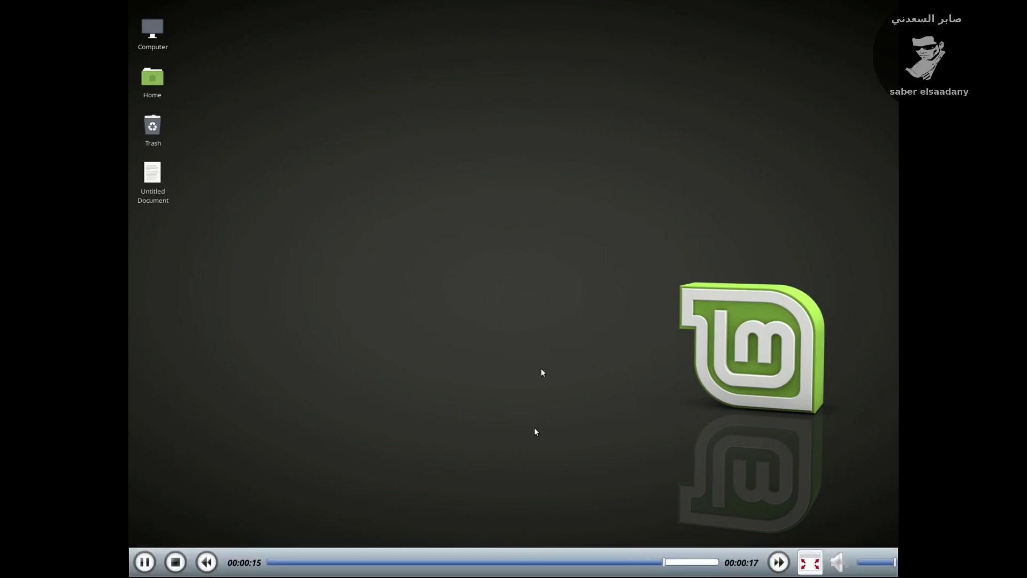
{"action": "double_click", "coordinate": [531, 400]}
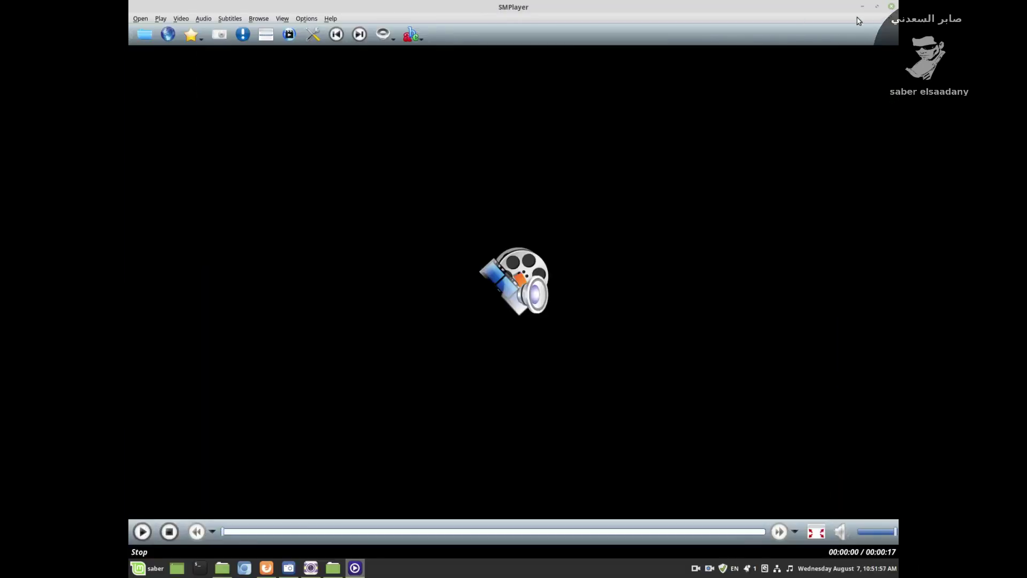
{"action": "left_click_drag", "start_coordinate": [853, 12], "coordinate": [686, 107]}
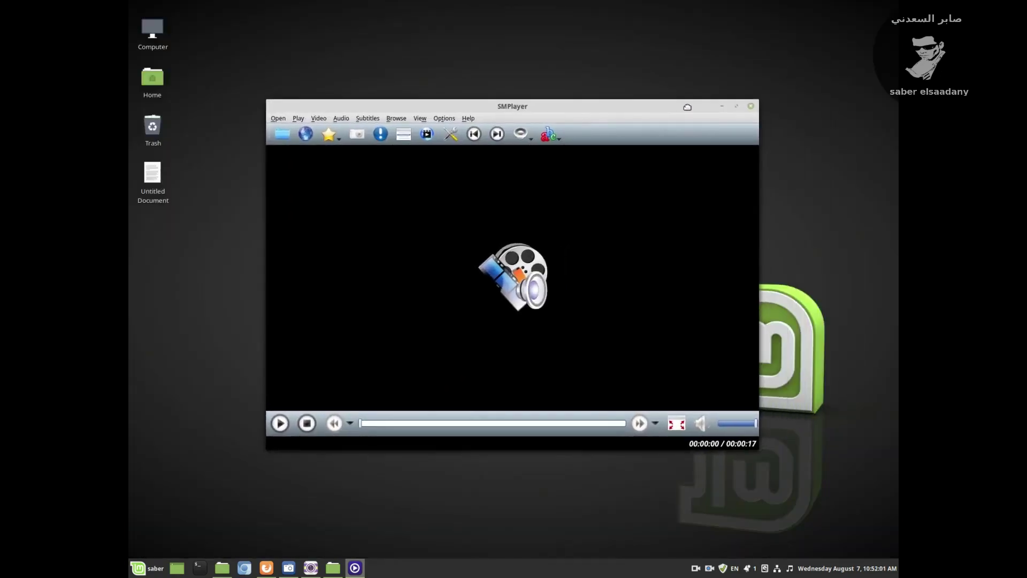
{"action": "left_click", "coordinate": [752, 108]}
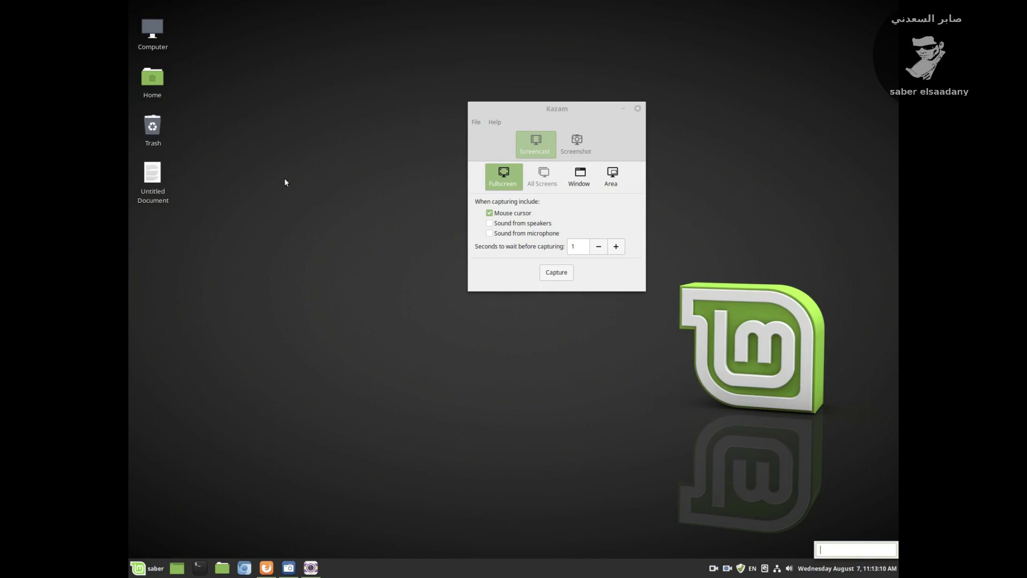
- Open Untitled Document from the desktop and arrange its window and the Kazam window side by side without overlap
{"action": "double_click", "coordinate": [163, 183]}
{"action": "left_click_drag", "start_coordinate": [422, 100], "coordinate": [362, 146]}
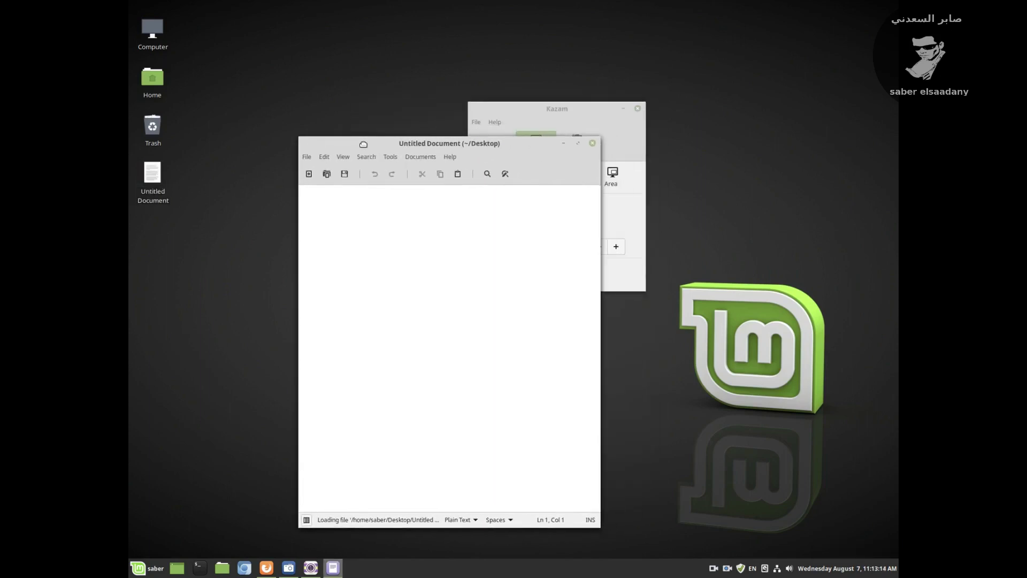
{"action": "left_click_drag", "start_coordinate": [544, 100], "coordinate": [750, 38]}
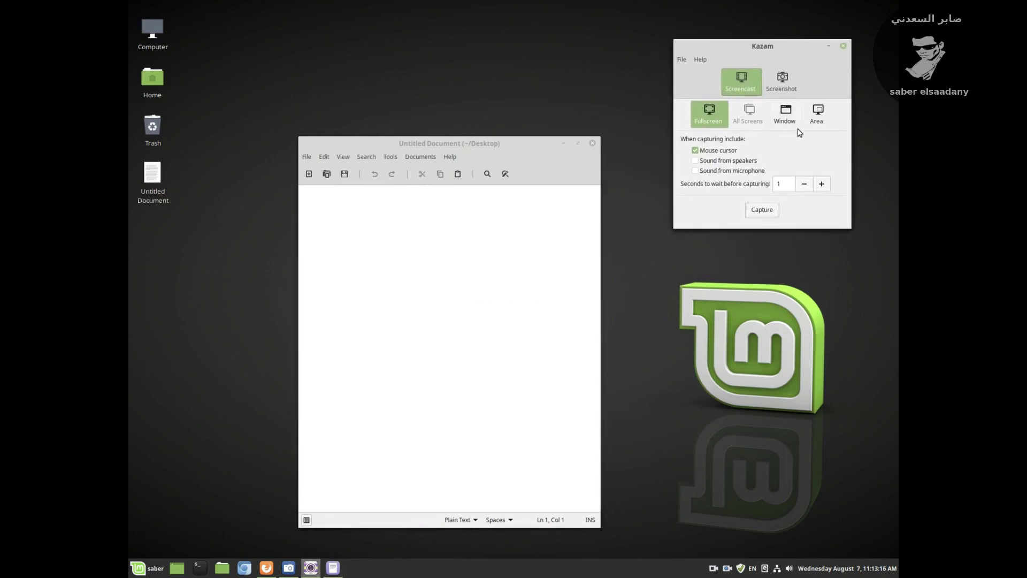
- Start a window screencast of the Untitled Document editor with sound from the microphone included
{"action": "left_click", "coordinate": [786, 114]}
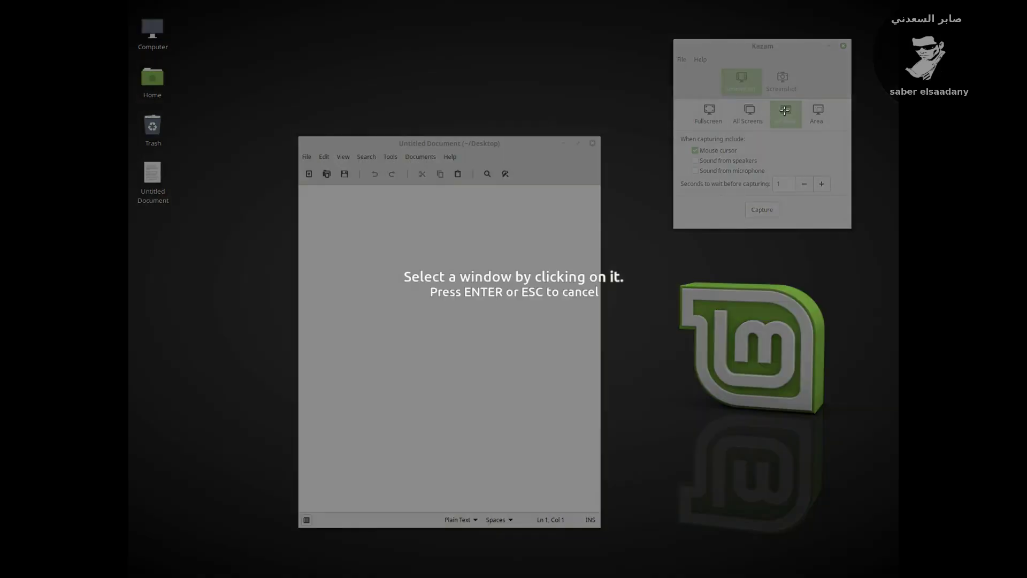
{"action": "left_click", "coordinate": [491, 247]}
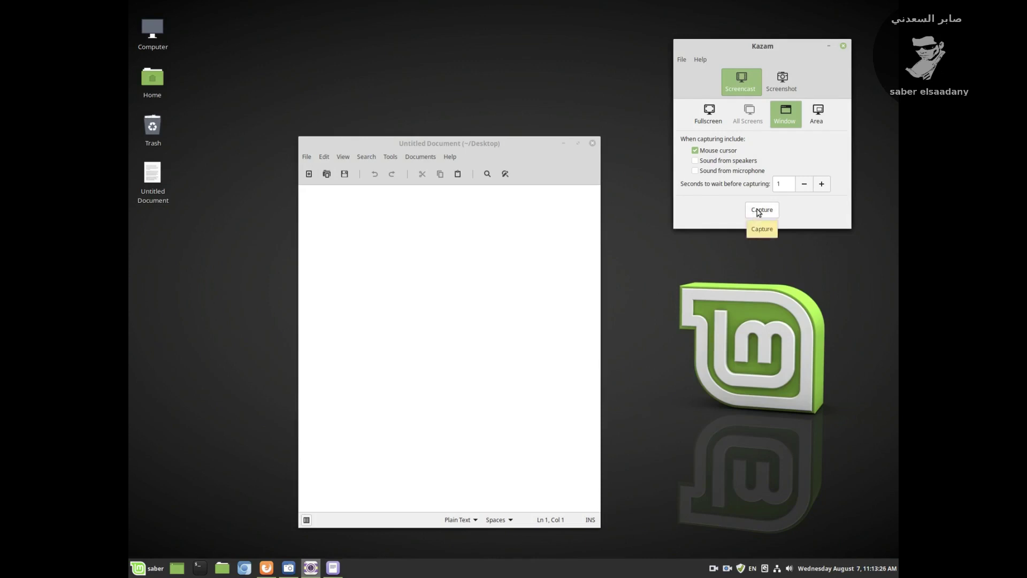
{"action": "left_click", "coordinate": [697, 171]}
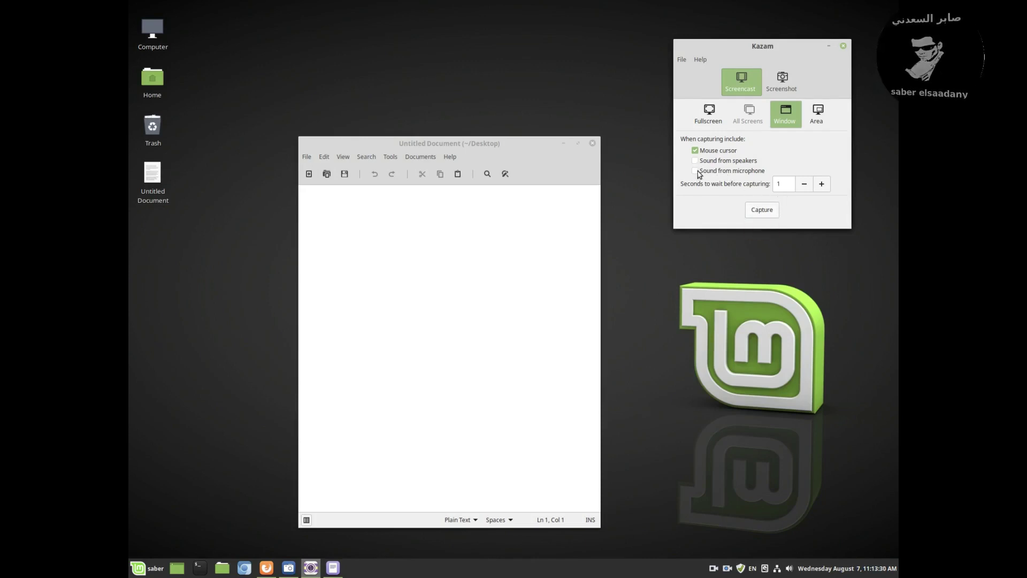
{"action": "left_click", "coordinate": [762, 210]}
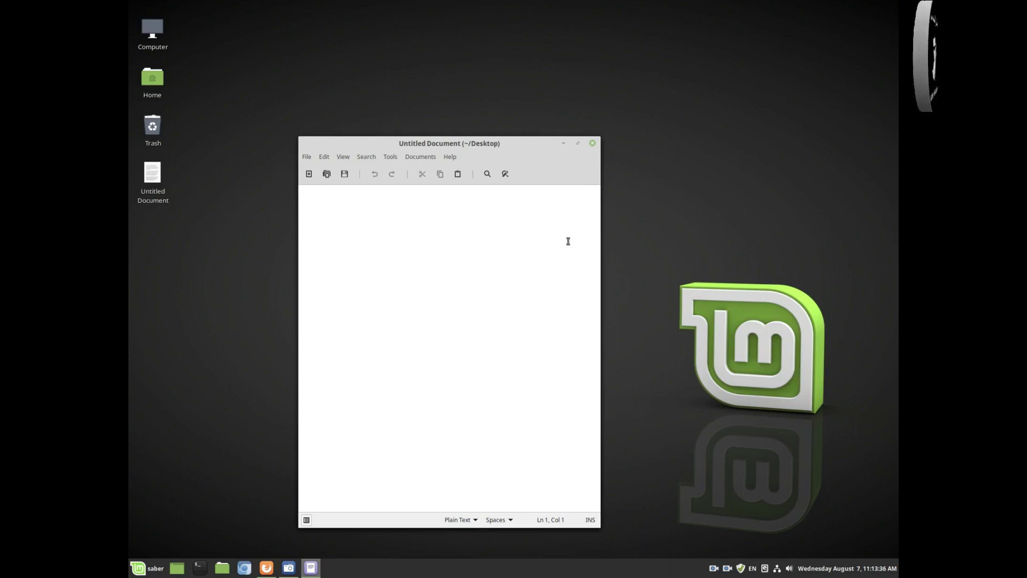
- Switch to Arabic input, write "بسم الله الرحمن الرحيم" and "اختبار علي التصوير" on two lines, and move the editor window slightly up and left
{"action": "key", "text": "alt+shift"}
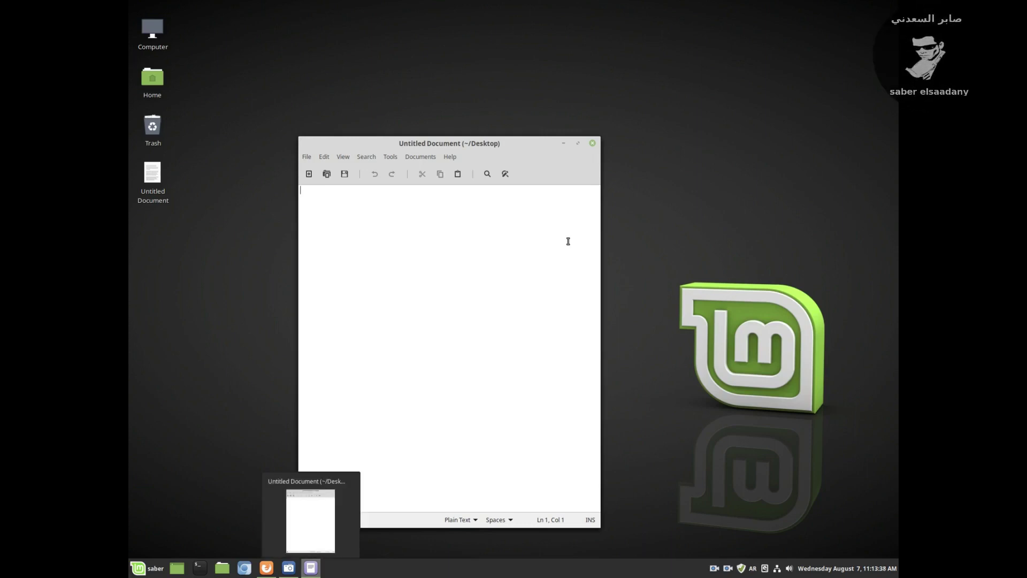
{"action": "type", "text": "ر"}
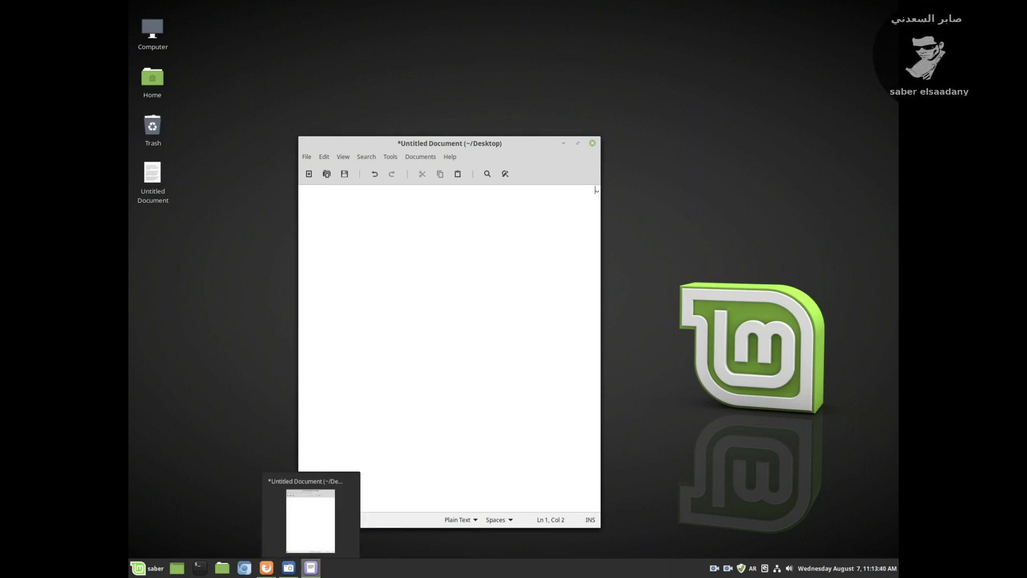
{"action": "type", "text": "سم الله الرحمن الرحيم"}
{"action": "key", "text": "Return"}
{"action": "type", "text": "اختبار علي التصوير"}
{"action": "key", "text": "Return"}
{"action": "left_click_drag", "start_coordinate": [523, 142], "coordinate": [492, 121]}
{"action": "left_click", "coordinate": [676, 249]}
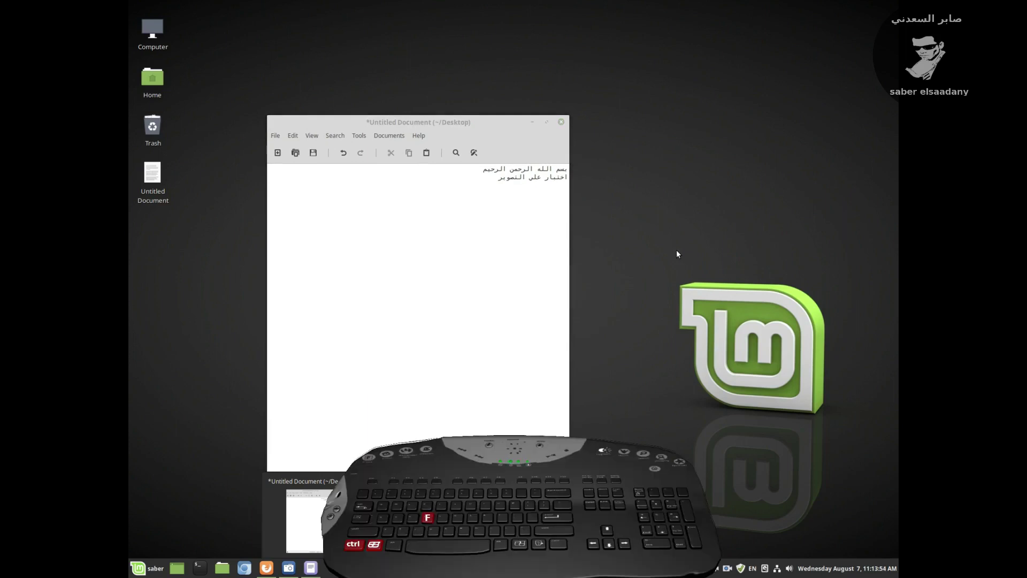
- Finish the window screencast and save it for later on the Desktop under the suggested MP4 name
{"action": "key", "text": "ctrl+super+f"}
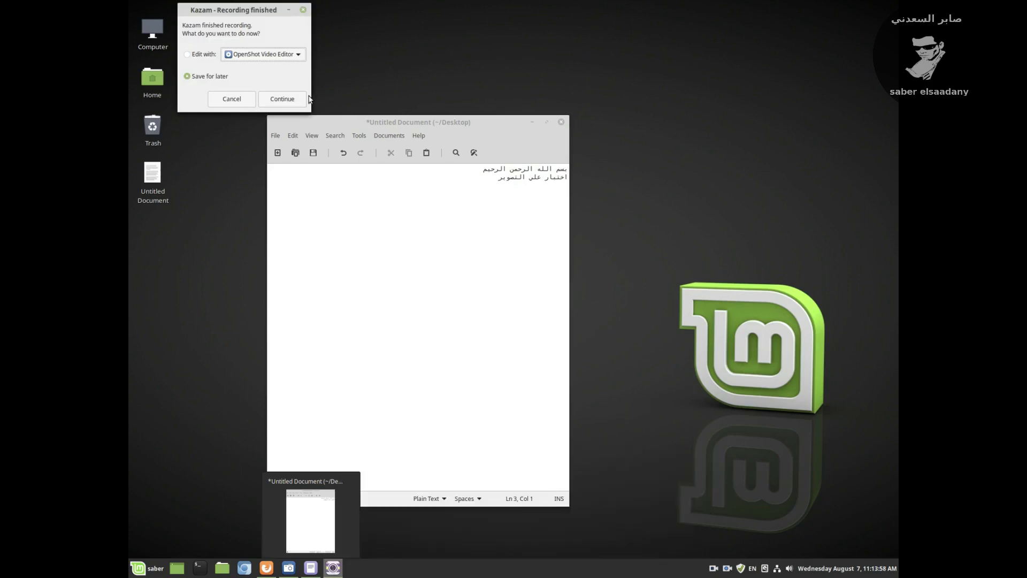
{"action": "left_click", "coordinate": [280, 99]}
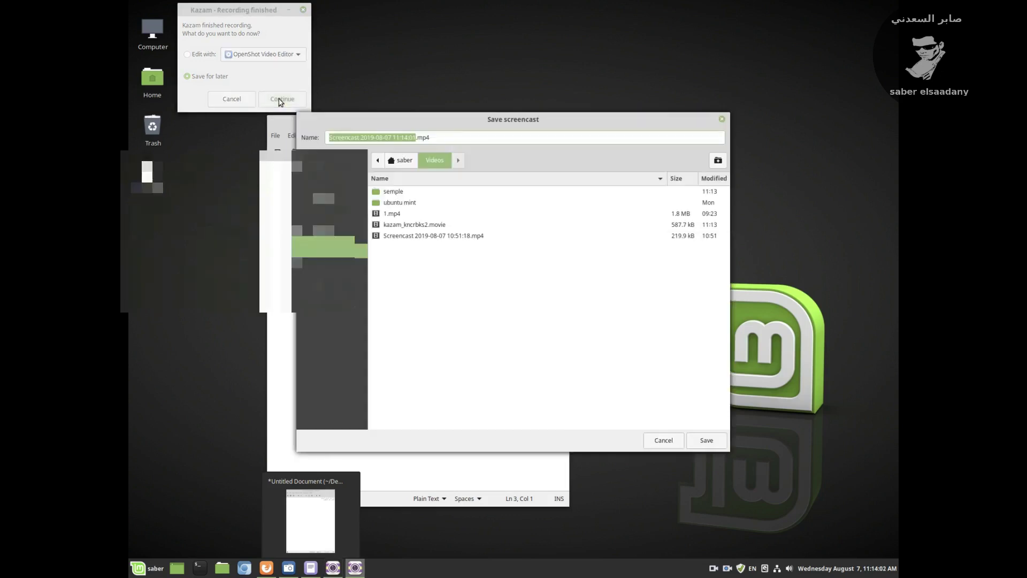
{"action": "left_click", "coordinate": [329, 171]}
{"action": "left_click", "coordinate": [714, 442]}
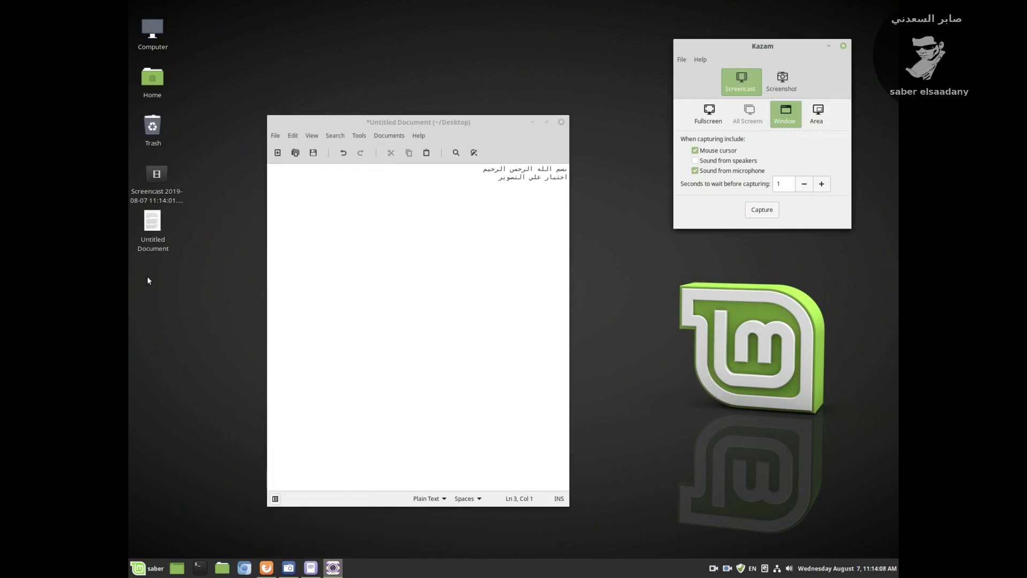
- Play the saved window screencast from the desktop in SMPlayer, move the player up and left, and close it
{"action": "left_click", "coordinate": [158, 181]}
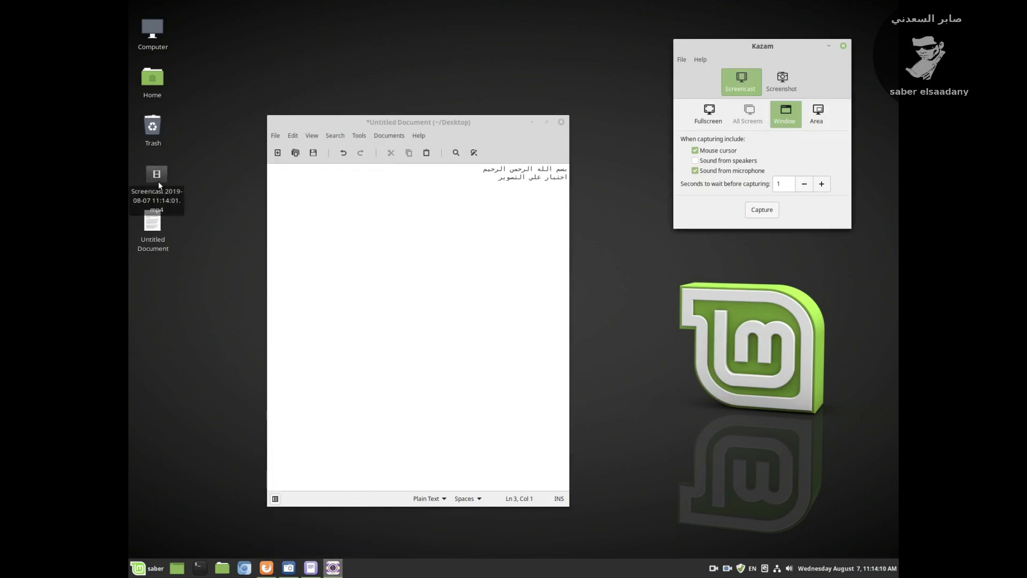
{"action": "double_click", "coordinate": [157, 180]}
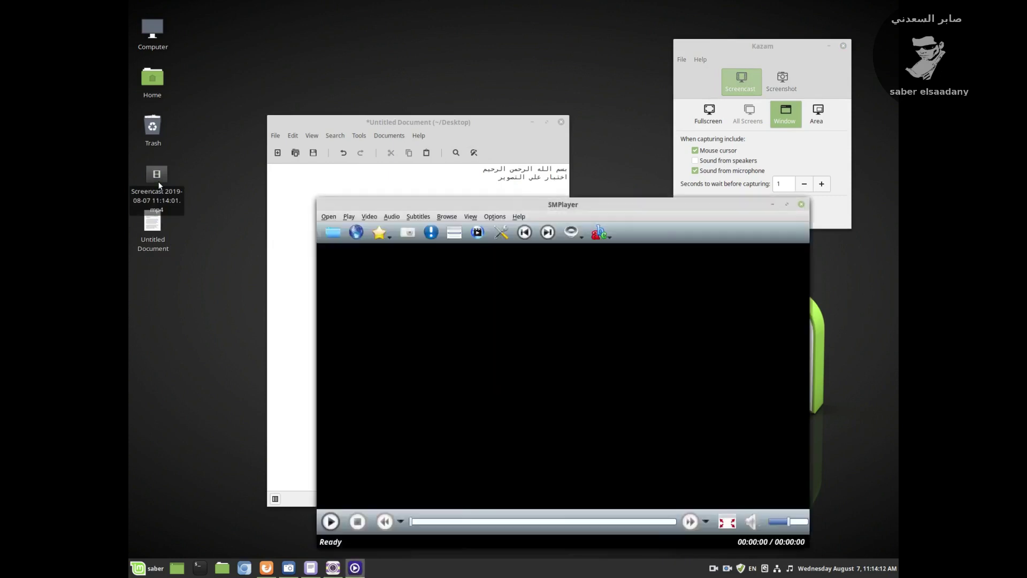
{"action": "left_click_drag", "start_coordinate": [380, 204], "coordinate": [316, 110]}
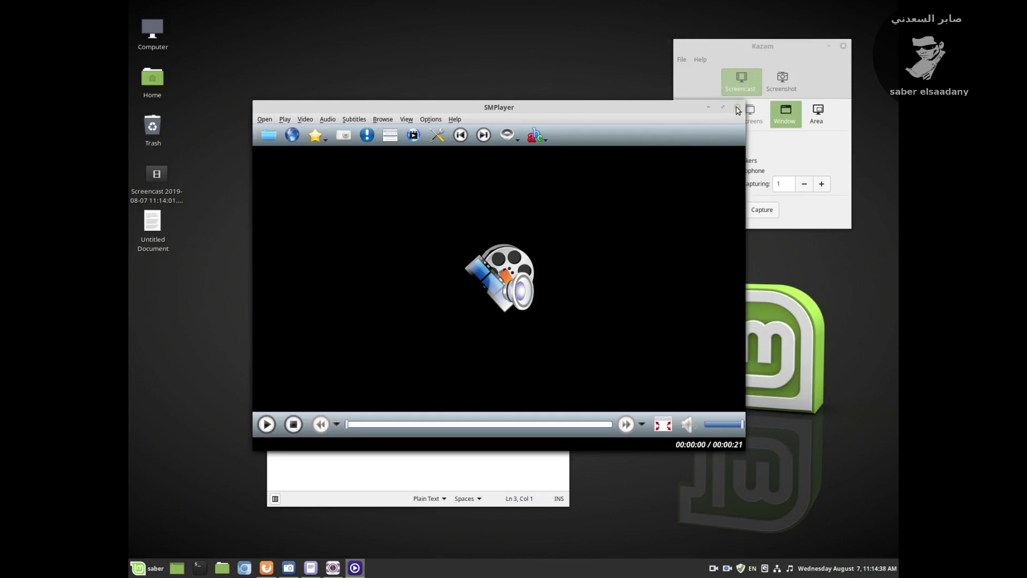
{"action": "left_click", "coordinate": [738, 109]}
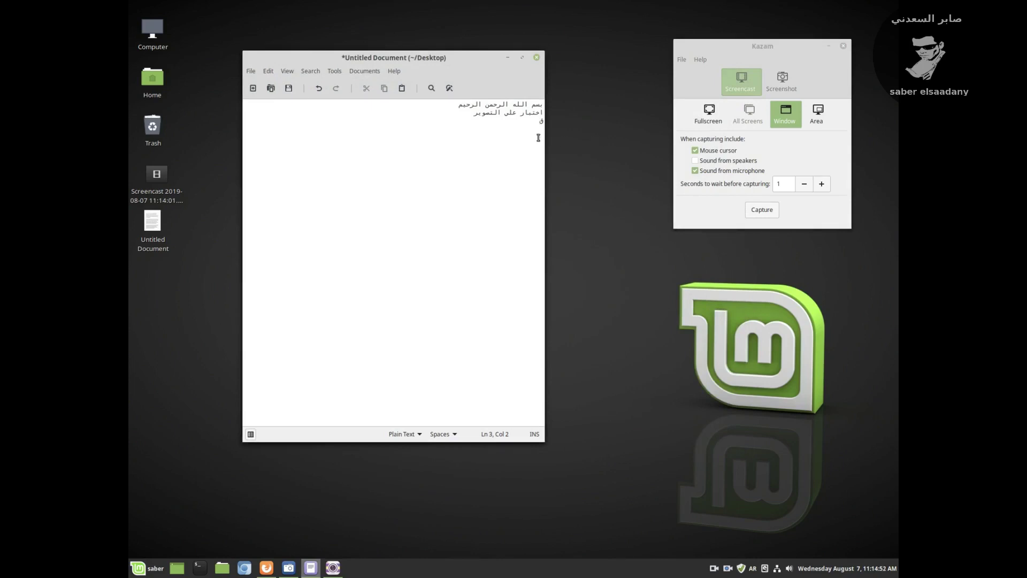
- Set the Kazam screencast to capture an area, and reposition the Untitled Document and Kazam windows beside the Desktop folder window
{"action": "left_click", "coordinate": [817, 116]}
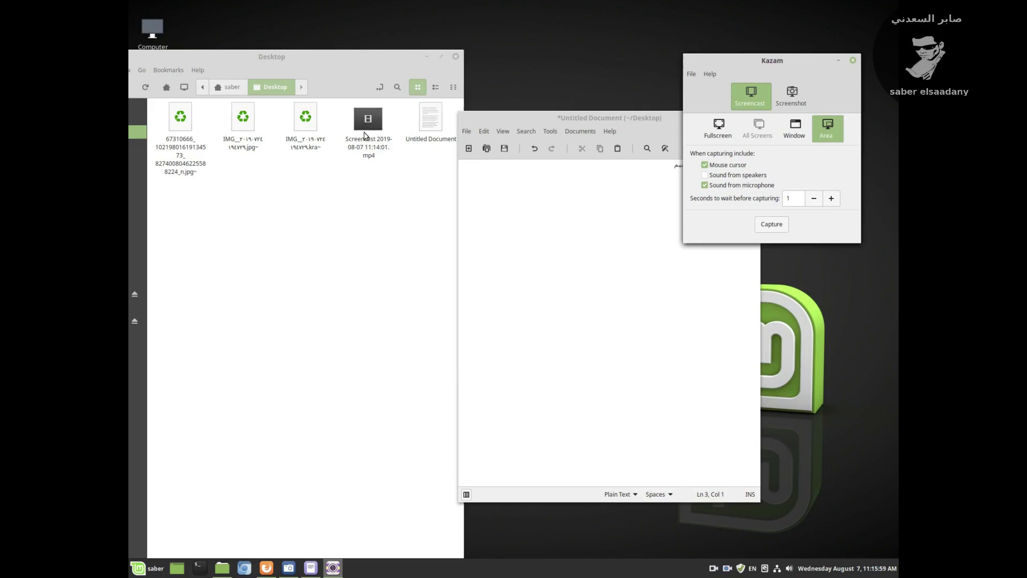
{"action": "left_click_drag", "start_coordinate": [535, 120], "coordinate": [509, 108]}
{"action": "left_click_drag", "start_coordinate": [738, 60], "coordinate": [752, 82]}
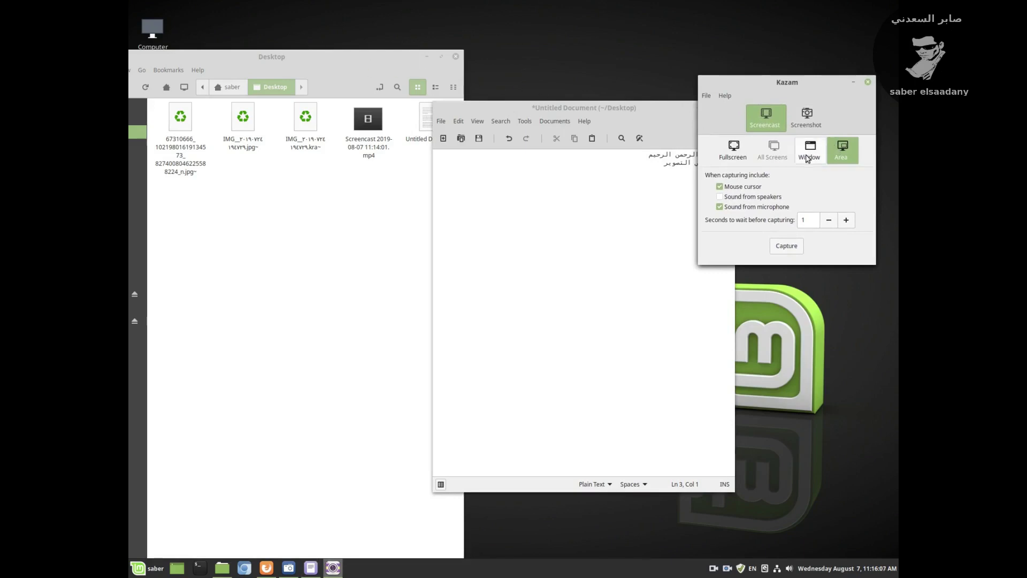
- Define a capture area of about 790 × 1012 spanning parts of the Desktop folder and editor windows, and start the screencast
{"action": "left_click", "coordinate": [842, 151]}
{"action": "left_click_drag", "start_coordinate": [282, 45], "coordinate": [274, 21]}
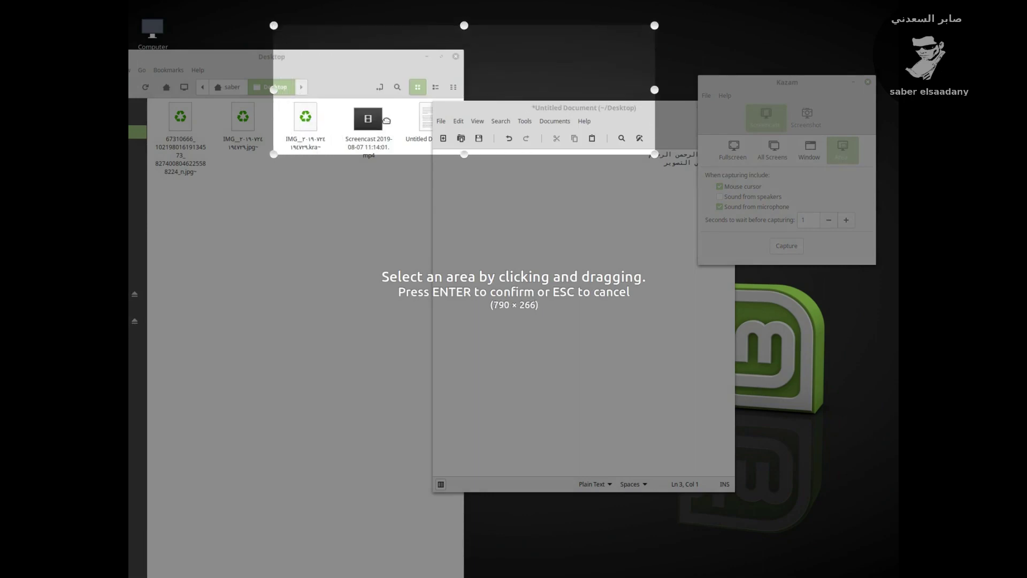
{"action": "left_click_drag", "start_coordinate": [465, 153], "coordinate": [461, 513]}
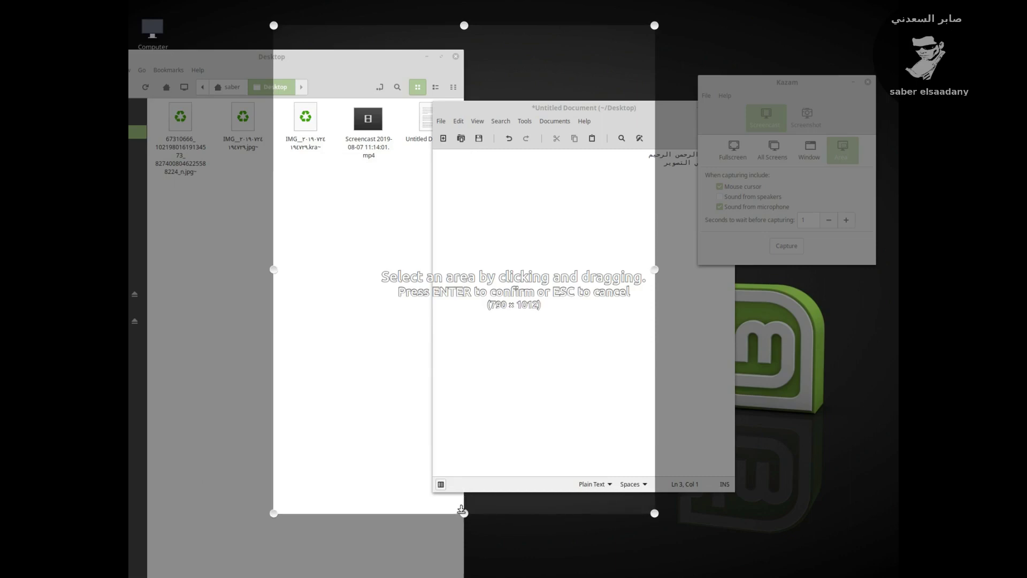
{"action": "key", "text": "Return"}
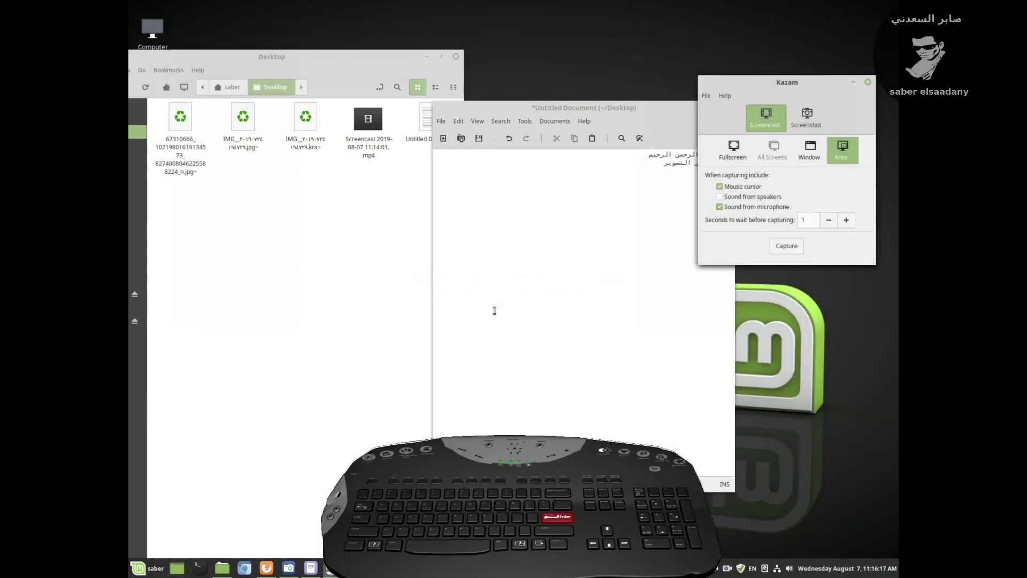
{"action": "left_click", "coordinate": [786, 249]}
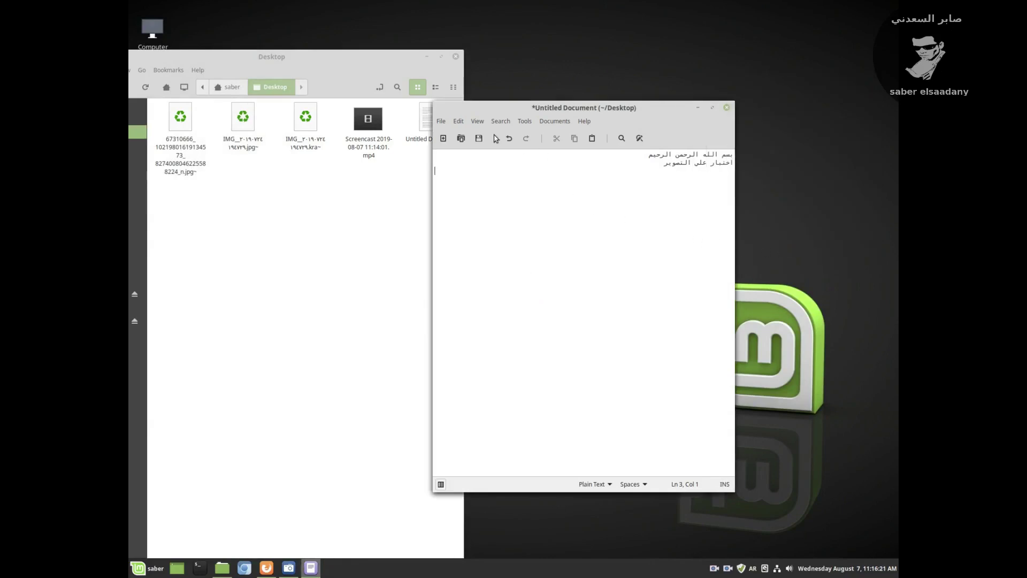
- Move the Untitled Document and Desktop folder windows around within the captured area while recording
{"action": "left_click_drag", "start_coordinate": [485, 109], "coordinate": [514, 126]}
{"action": "left_click_drag", "start_coordinate": [399, 53], "coordinate": [384, 58]}
{"action": "left_click_drag", "start_coordinate": [560, 125], "coordinate": [494, 113]}
- Finish the area screencast and save it for later on the Desktop under the suggested MP4 name
{"action": "key", "text": "ctrl+f"}
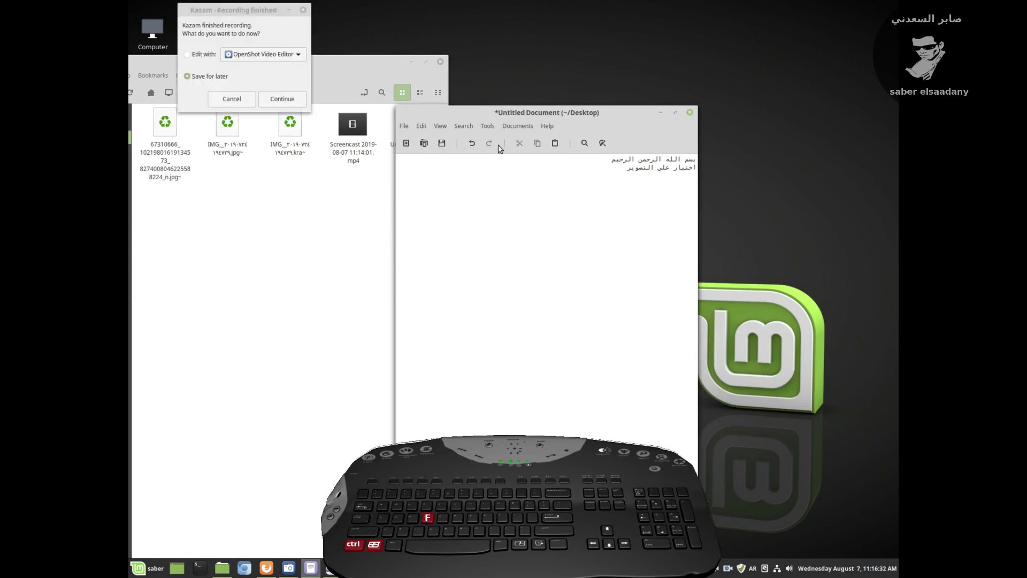
{"action": "left_click", "coordinate": [279, 99]}
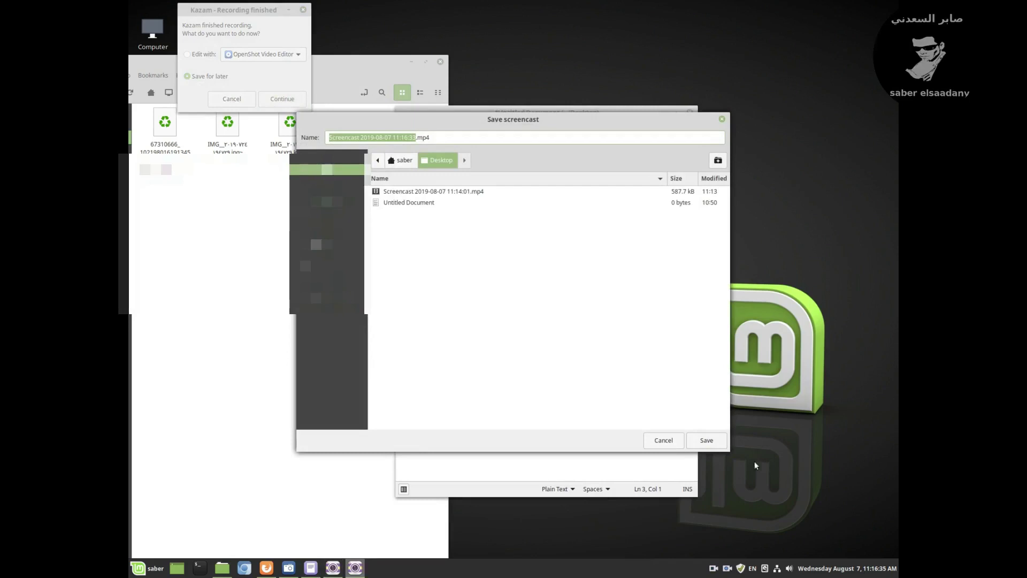
{"action": "left_click", "coordinate": [707, 440]}
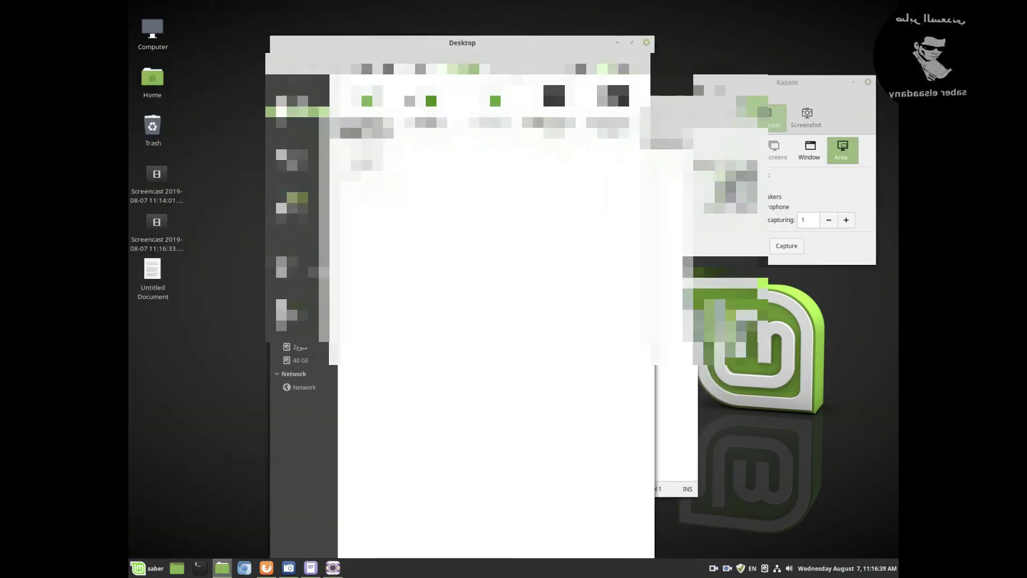
- Play the newly saved area screencast from the desktop in SMPlayer and close the player
{"action": "left_click", "coordinate": [164, 233]}
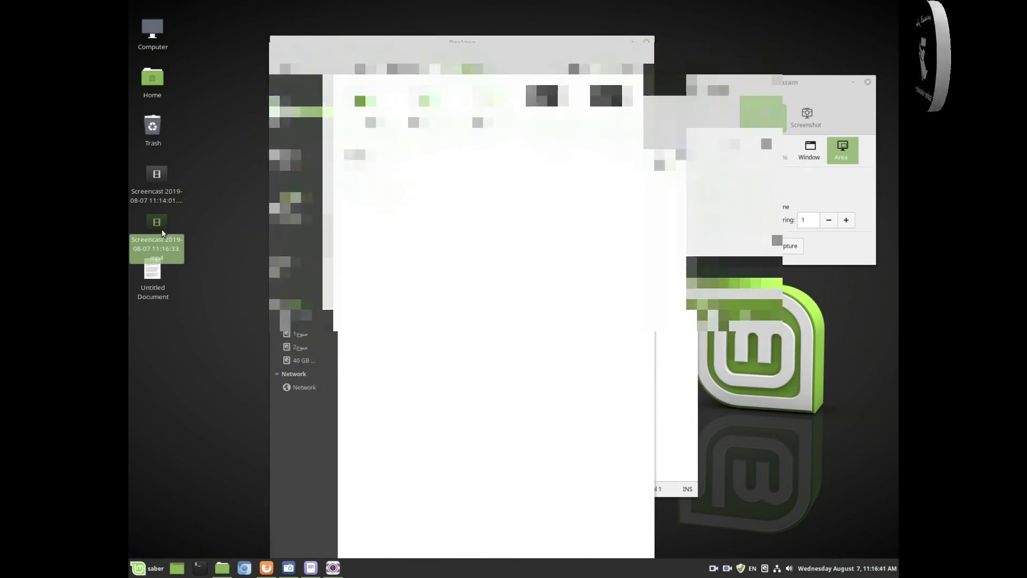
{"action": "double_click", "coordinate": [161, 233]}
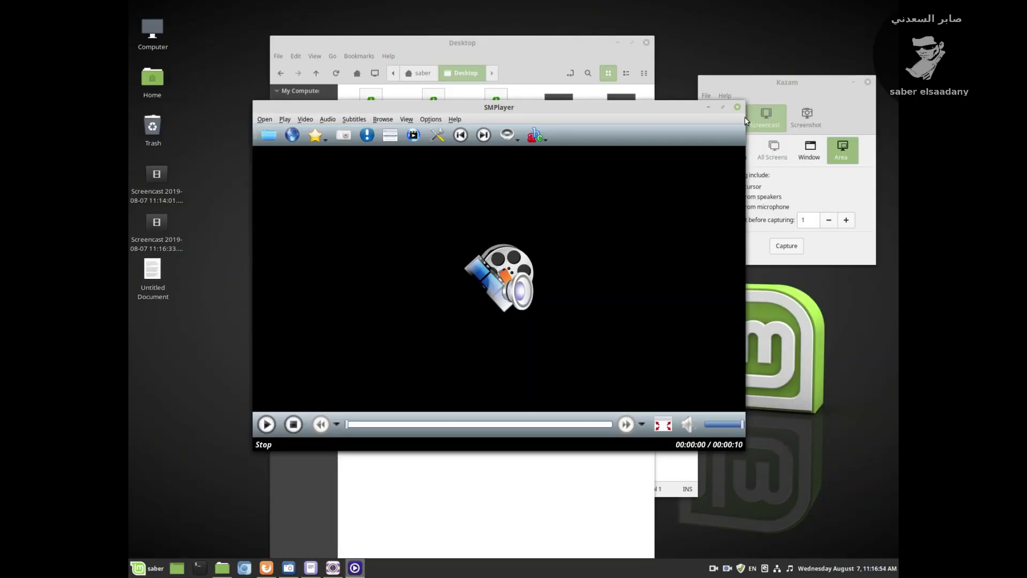
{"action": "left_click", "coordinate": [737, 107]}
- Close the Desktop folder window and the Untitled Document editor, discarding the document's unsaved changes
{"action": "left_click_drag", "start_coordinate": [625, 51], "coordinate": [557, 49]}
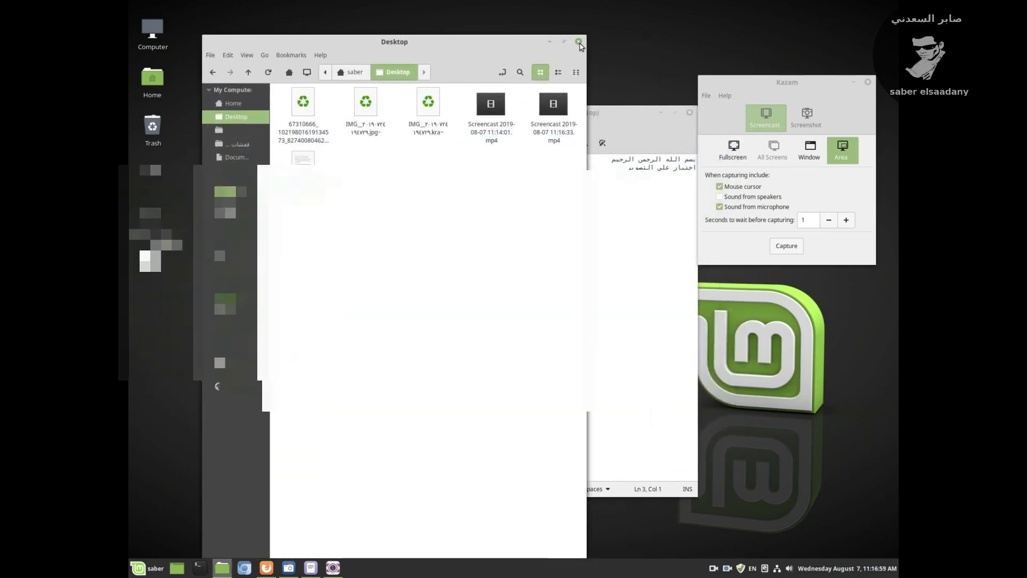
{"action": "left_click", "coordinate": [579, 42]}
{"action": "left_click", "coordinate": [690, 113]}
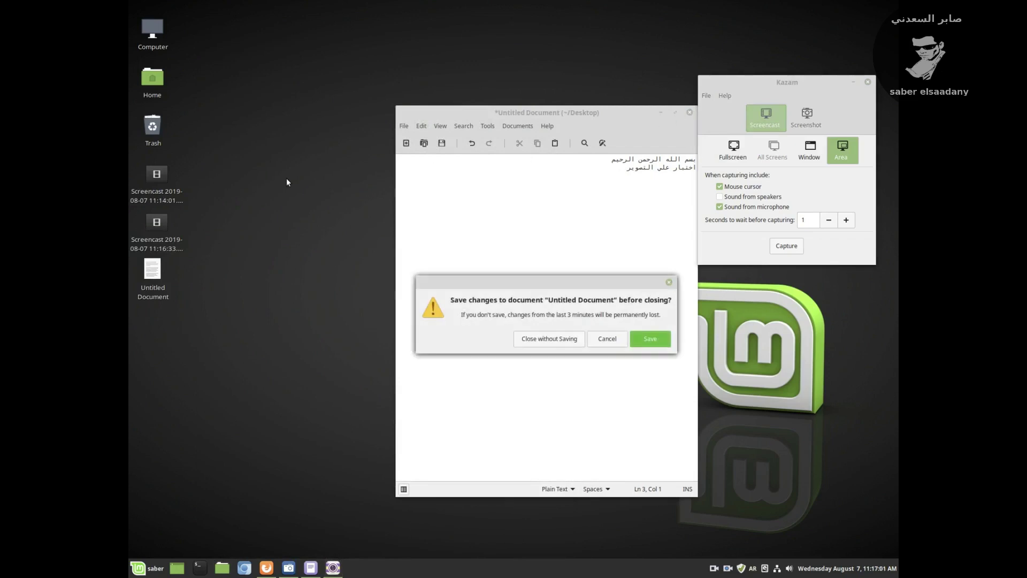
{"action": "left_click", "coordinate": [560, 341]}
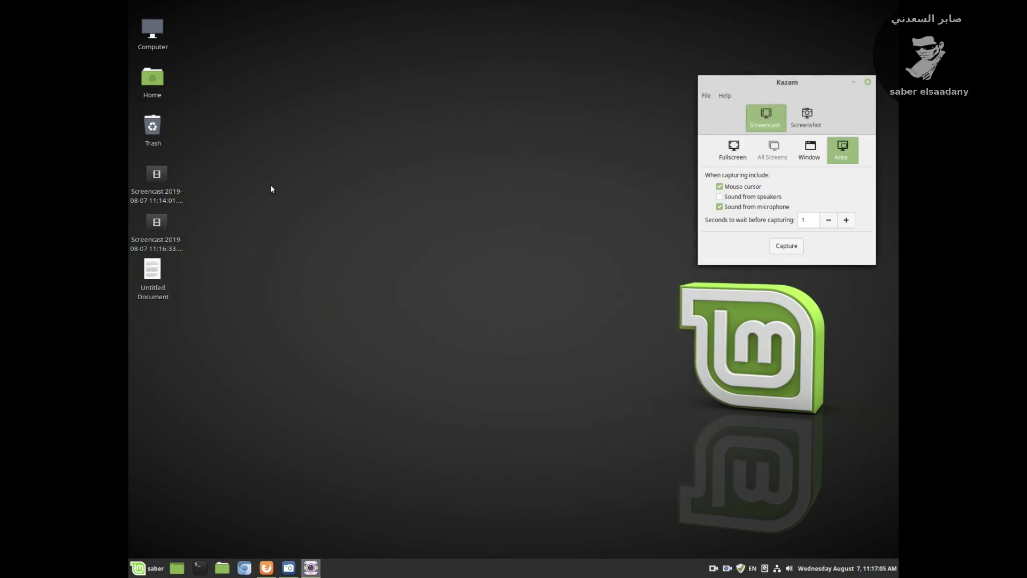
- Move both saved screencast files from the desktop to the Trash
{"action": "left_click_drag", "start_coordinate": [270, 185], "coordinate": [144, 303]}
{"action": "left_click_drag", "start_coordinate": [144, 262], "coordinate": [148, 234]}
{"action": "left_click_drag", "start_coordinate": [155, 172], "coordinate": [153, 127]}
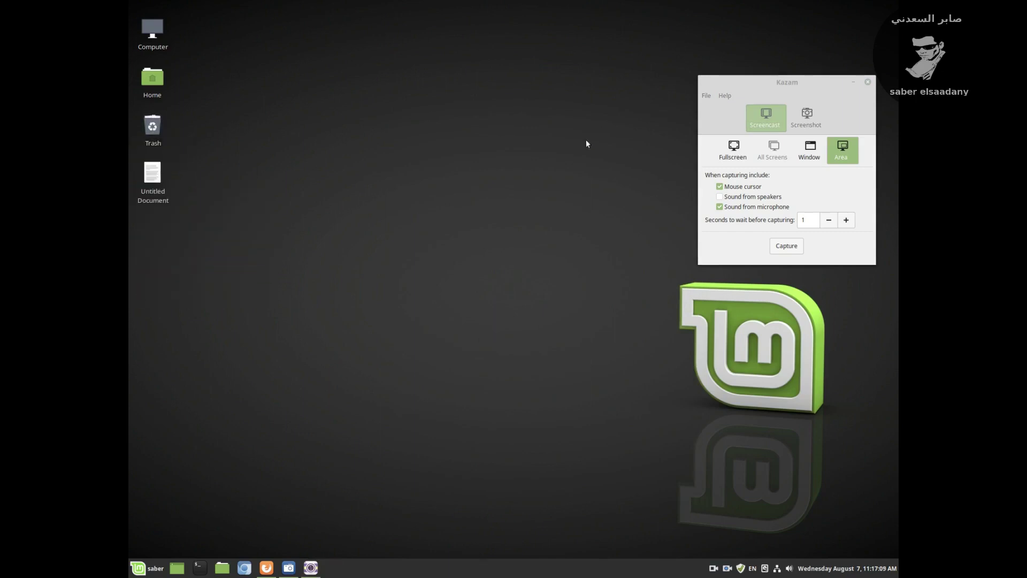
- Set the Kazam screencast mode back to Fullscreen and move its window toward the middle of the desktop
{"action": "left_click", "coordinate": [733, 150]}
{"action": "left_click_drag", "start_coordinate": [767, 83], "coordinate": [559, 115]}
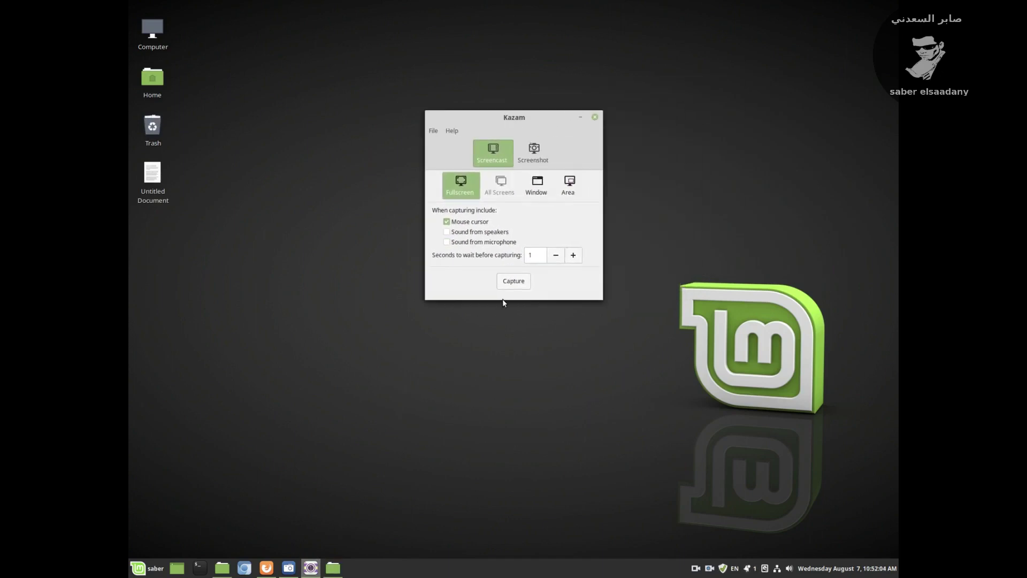